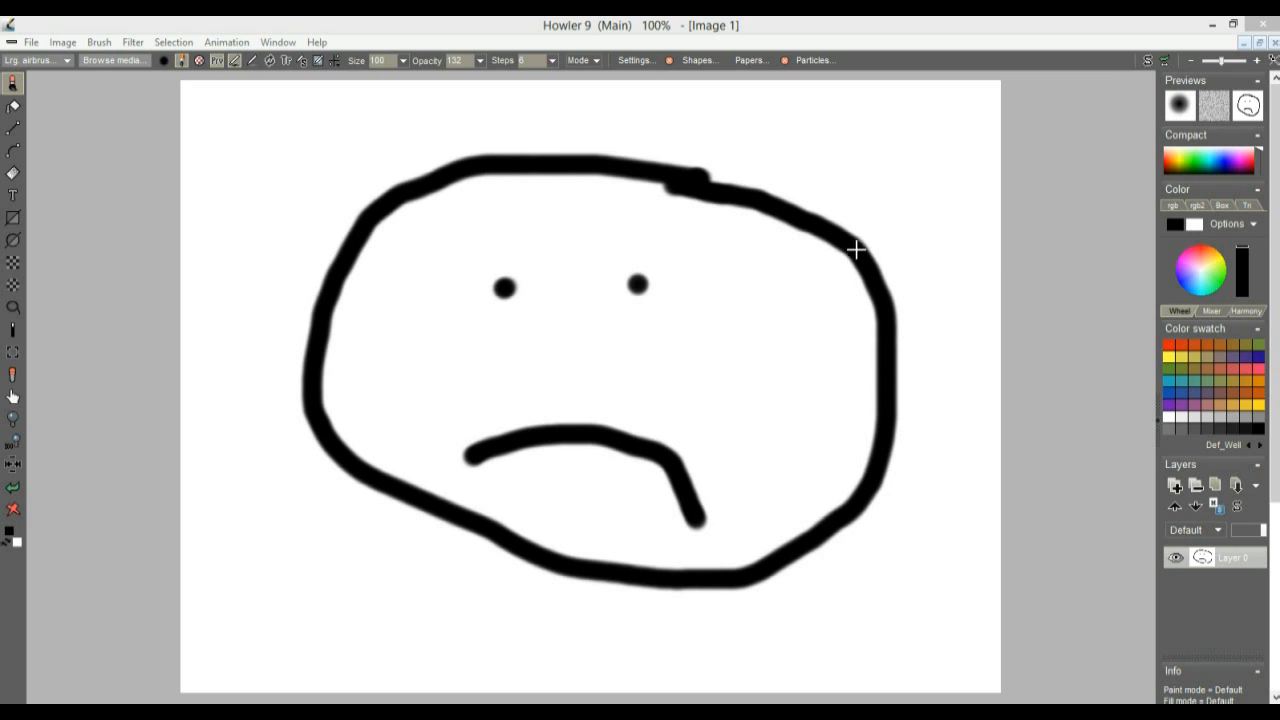
# Paint a black scribble outside the upper right of the face and cover it with the white secondary colour
pyautogui.moveTo(898, 160)
pyautogui.mouseDown()
pyautogui.moveTo(960, 200)
pyautogui.moveTo(980, 265)
pyautogui.moveTo(955, 294)
pyautogui.moveTo(963, 251)
pyautogui.mouseUp()
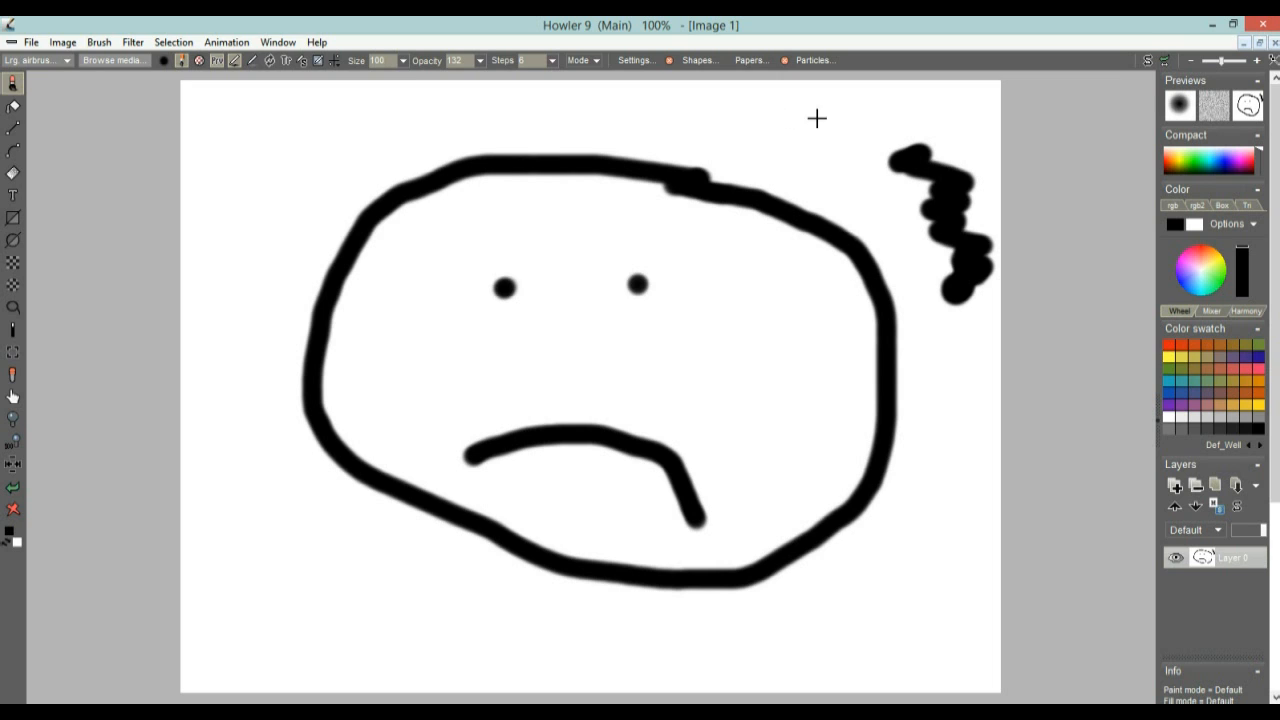
pyautogui.moveTo(901, 143)
pyautogui.mouseDown()
pyautogui.moveTo(924, 148)
pyautogui.moveTo(935, 180)
pyautogui.moveTo(1051, 186)
pyautogui.moveTo(1001, 228)
pyautogui.moveTo(926, 209)
pyautogui.moveTo(969, 209)
pyautogui.moveTo(931, 229)
pyautogui.moveTo(996, 267)
pyautogui.moveTo(940, 286)
pyautogui.moveTo(958, 277)
pyautogui.mouseUp()
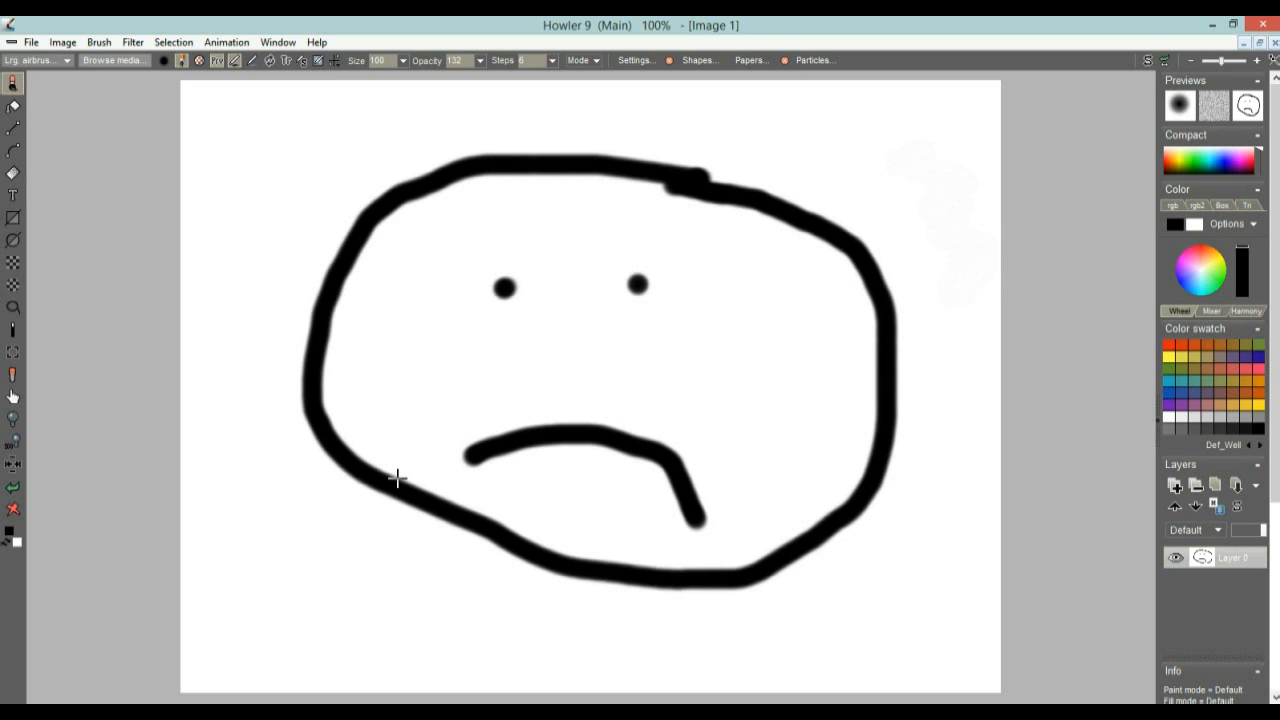
# Swap the primary and secondary colours so white is primary, and set the secondary colour to a medium green
pyautogui.click(9, 545)
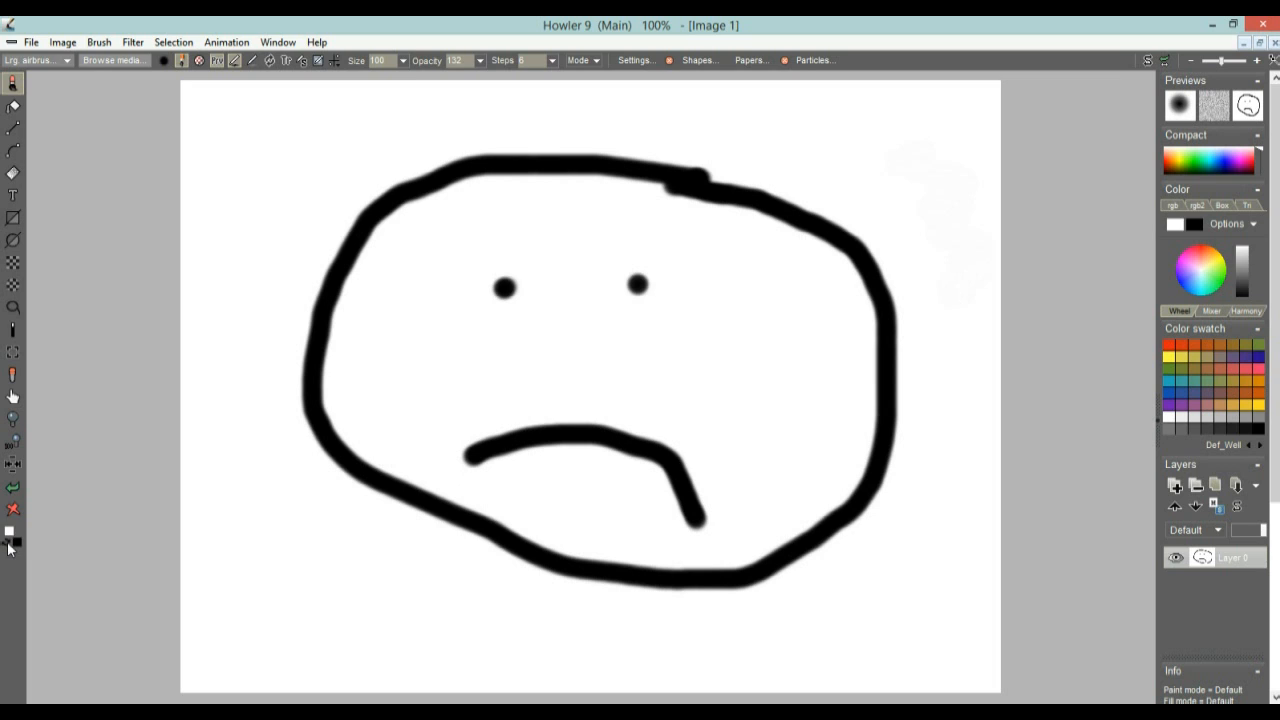
pyautogui.click(9, 545)
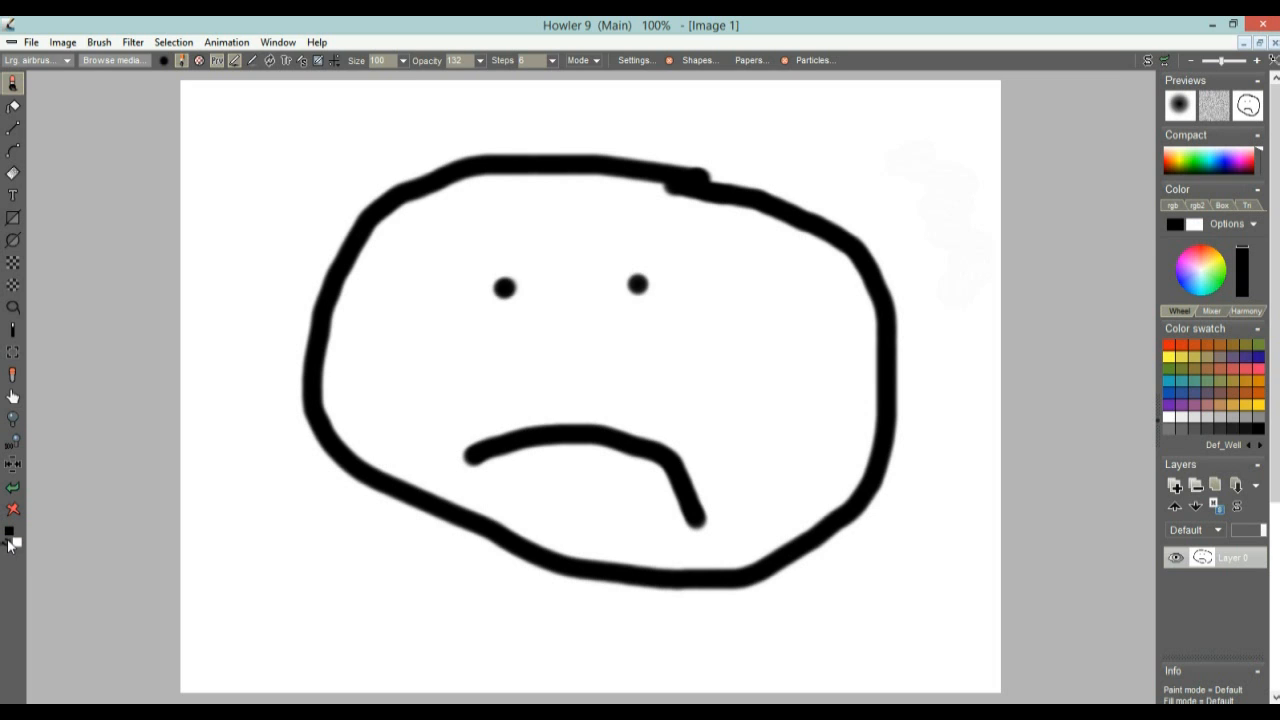
pyautogui.click(9, 545)
pyautogui.click(22, 547)
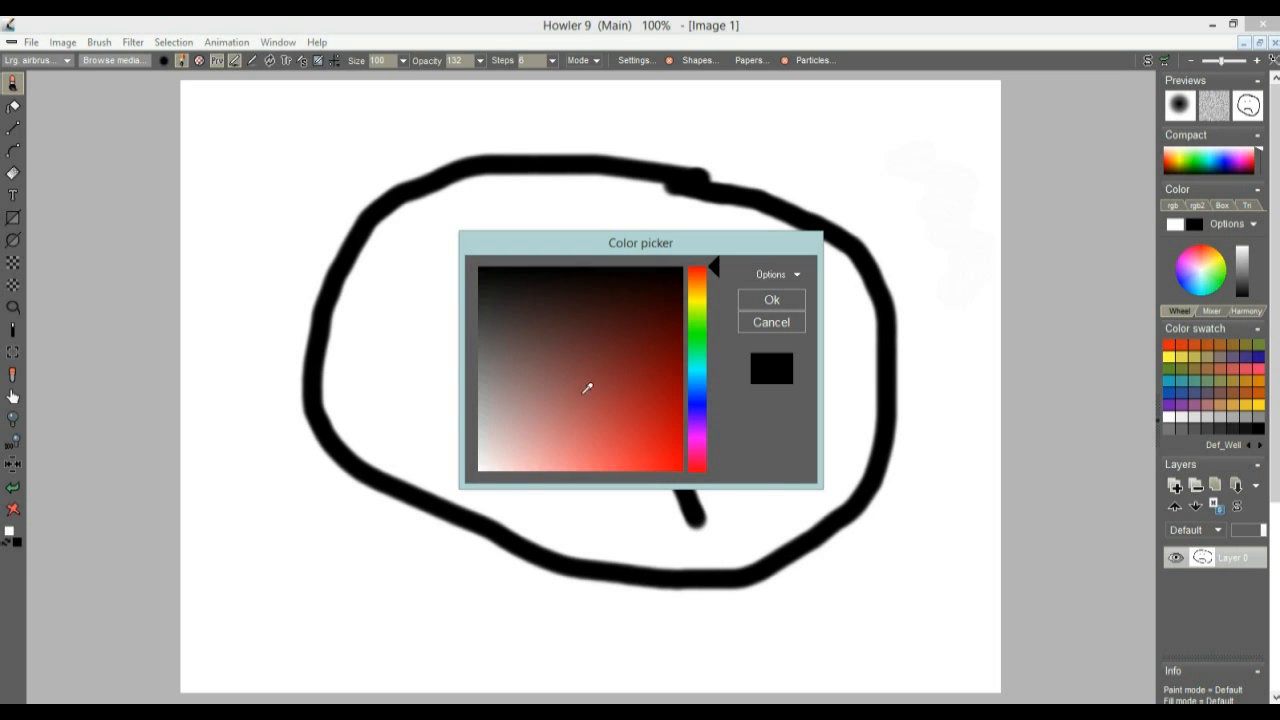
pyautogui.click(636, 418)
pyautogui.moveTo(704, 300); pyautogui.dragTo(698, 321)
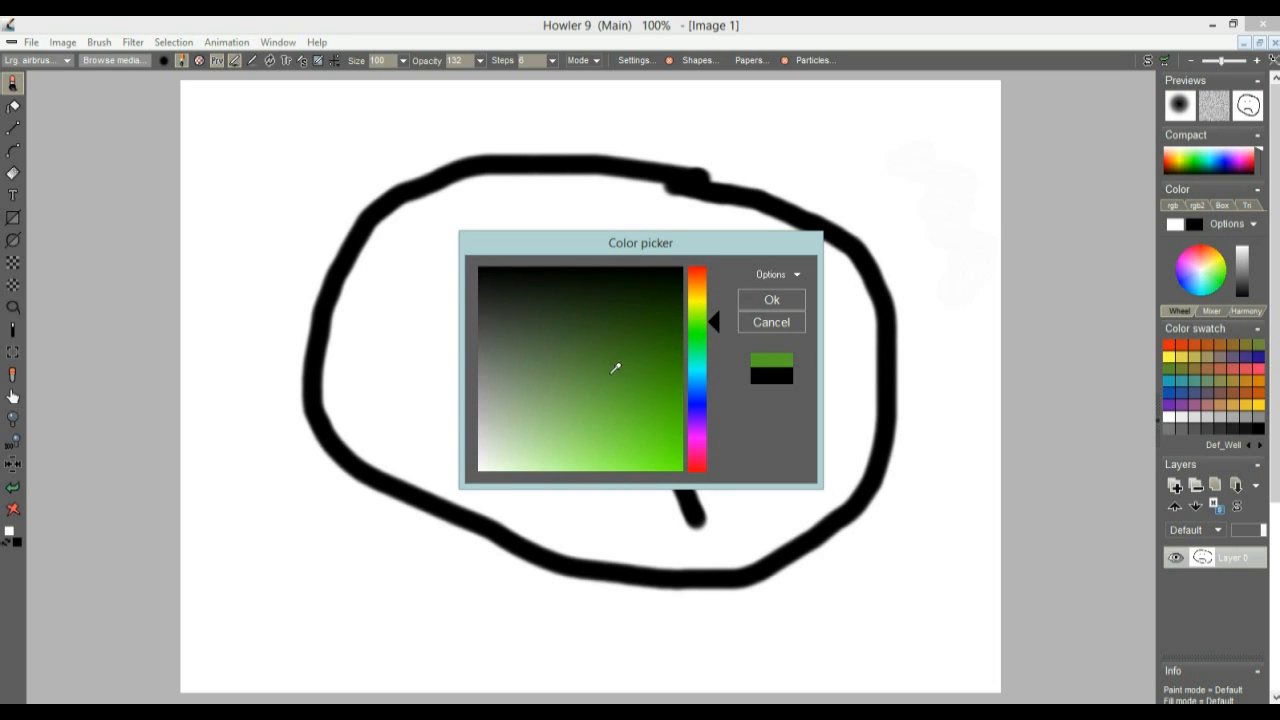
pyautogui.click(771, 301)
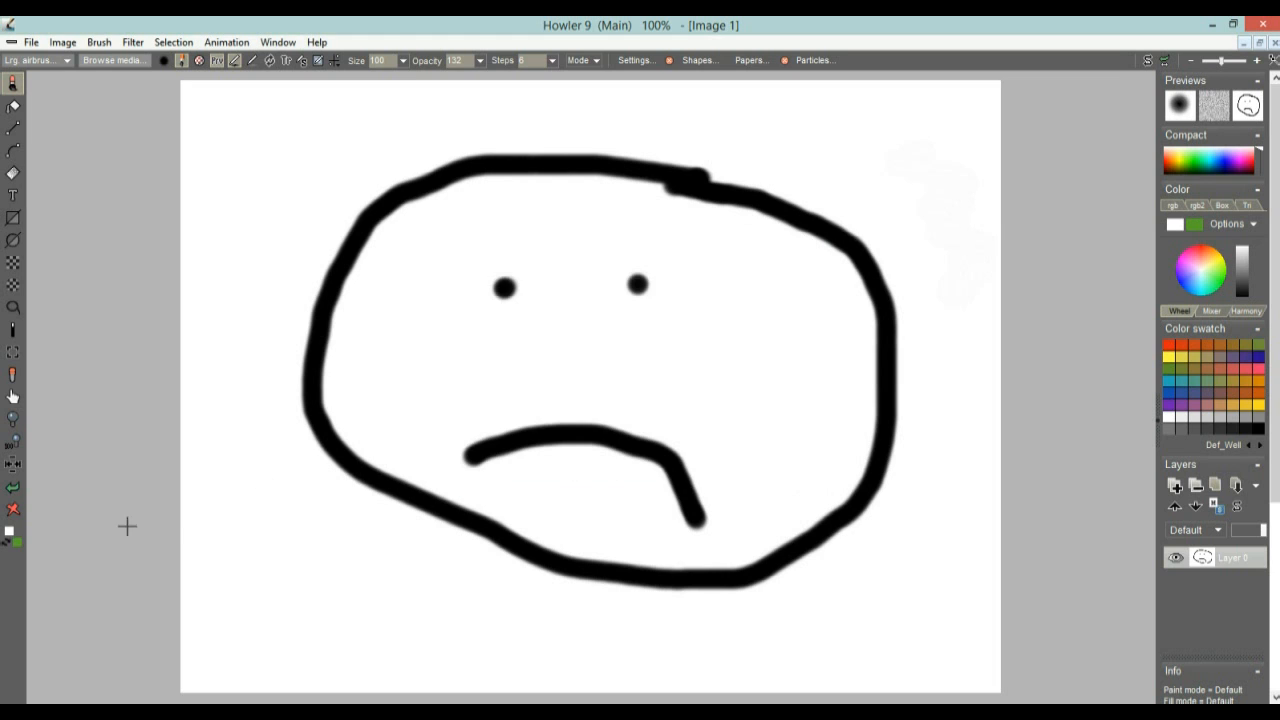
# Set the primary colour to a muted green in the colour picker
pyautogui.click(12, 535)
pyautogui.click(600, 398)
pyautogui.click(566, 407)
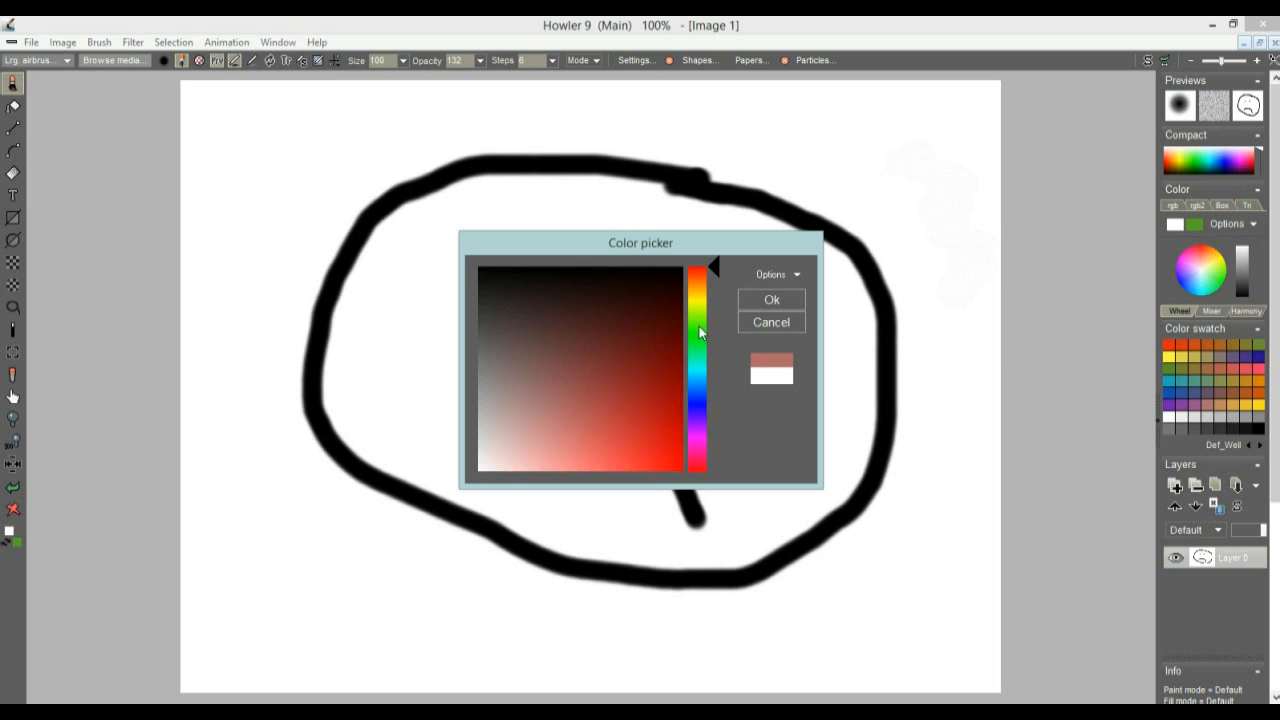
pyautogui.click(699, 330)
pyautogui.click(760, 301)
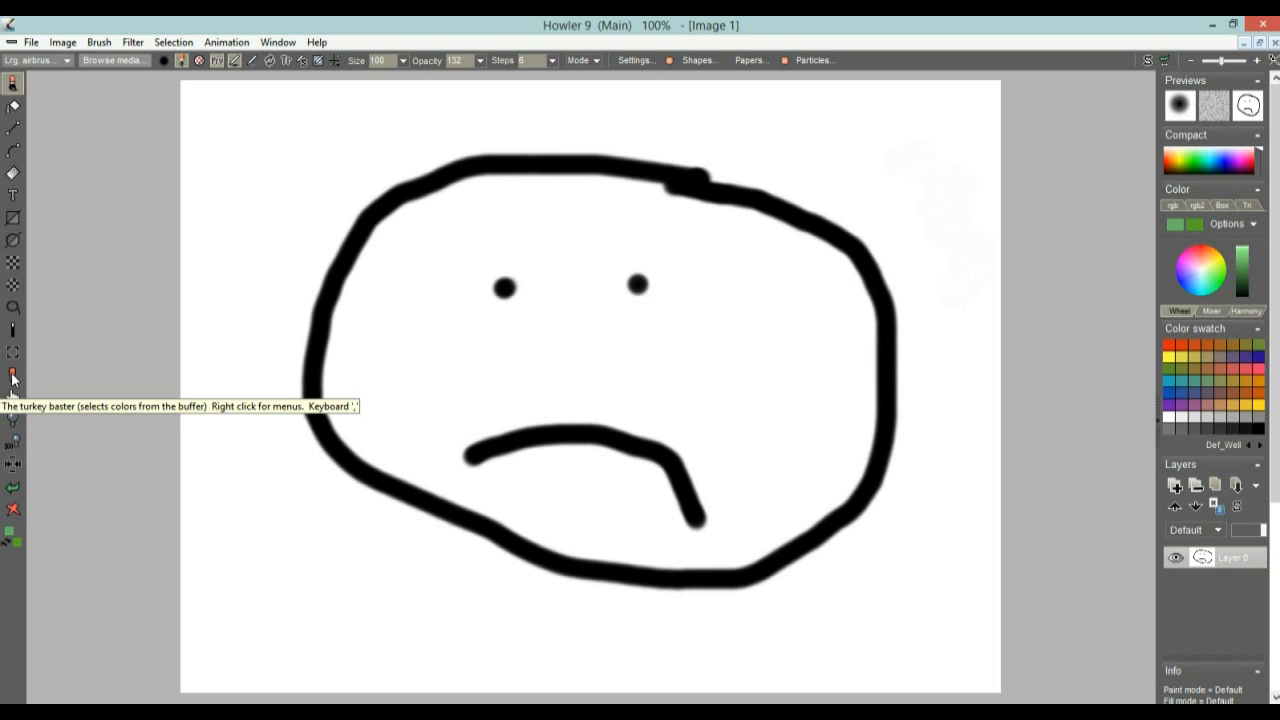
# Sample black from the face outline as the primary colour, and paint a scribble below the face with the green secondary colour
pyautogui.click(11, 374)
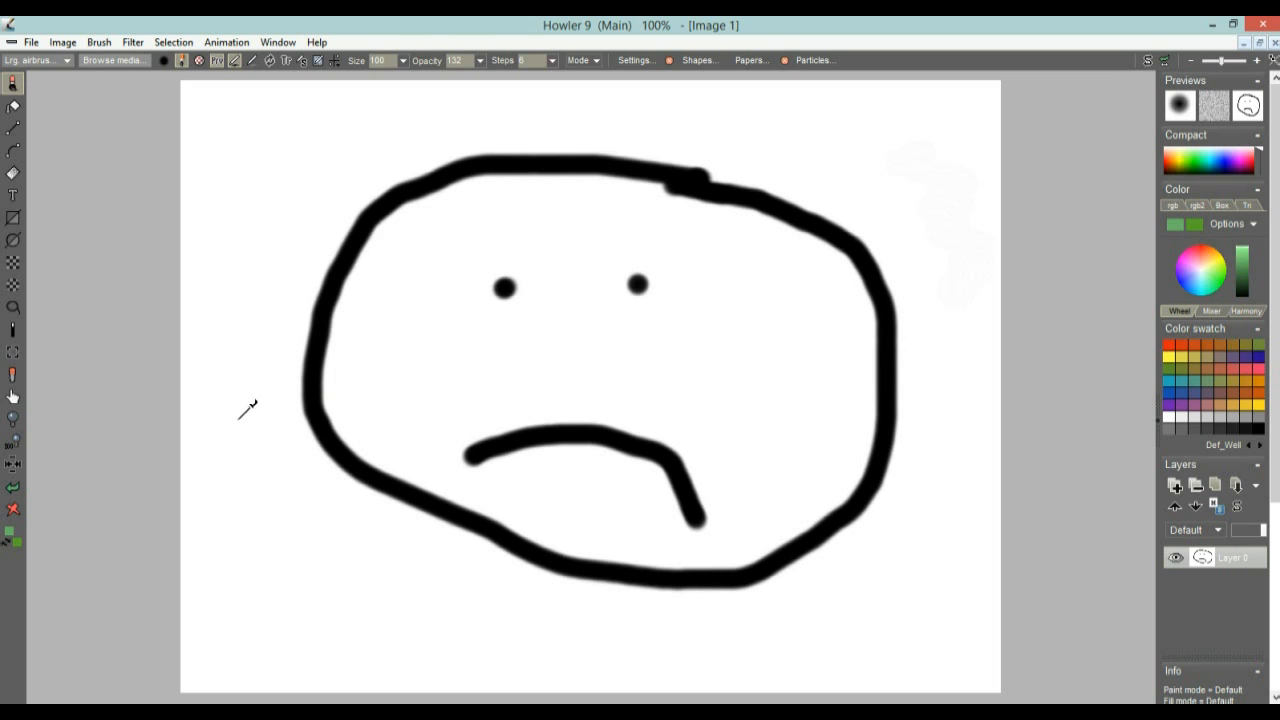
pyautogui.click(337, 265)
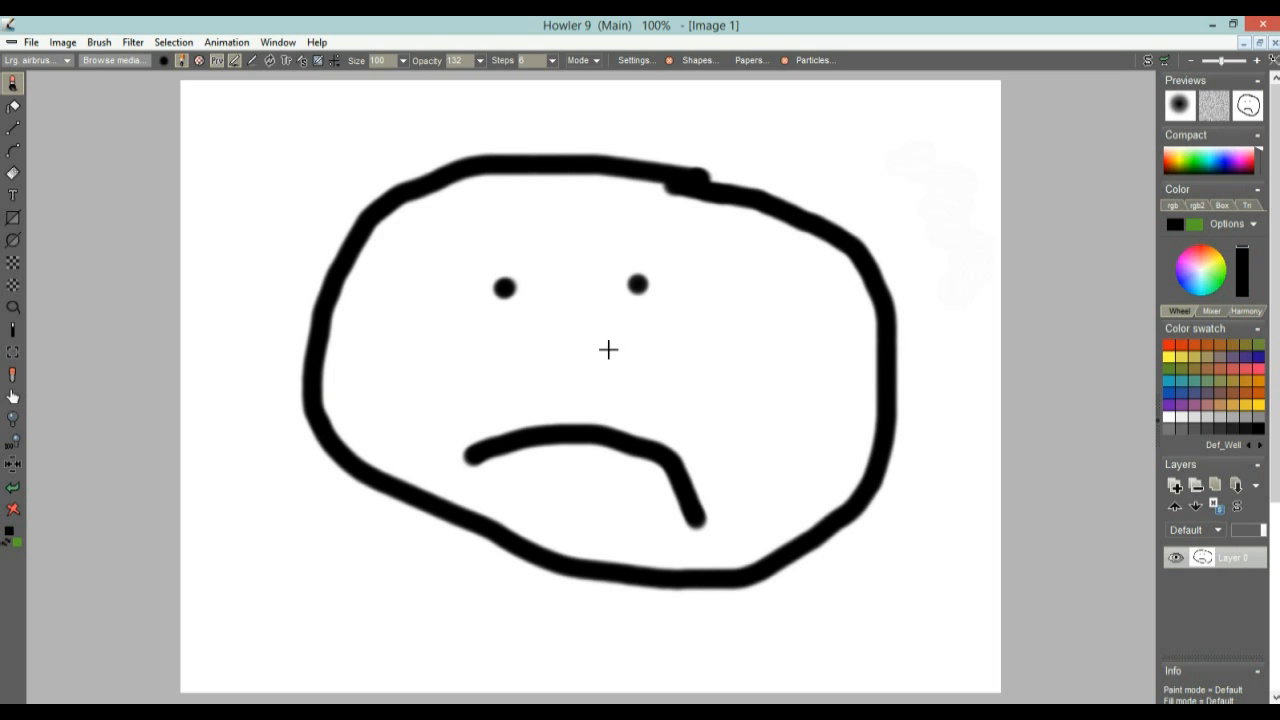
pyautogui.moveTo(402, 582)
pyautogui.mouseDown()
pyautogui.moveTo(503, 637)
pyautogui.moveTo(435, 593)
pyautogui.mouseUp()
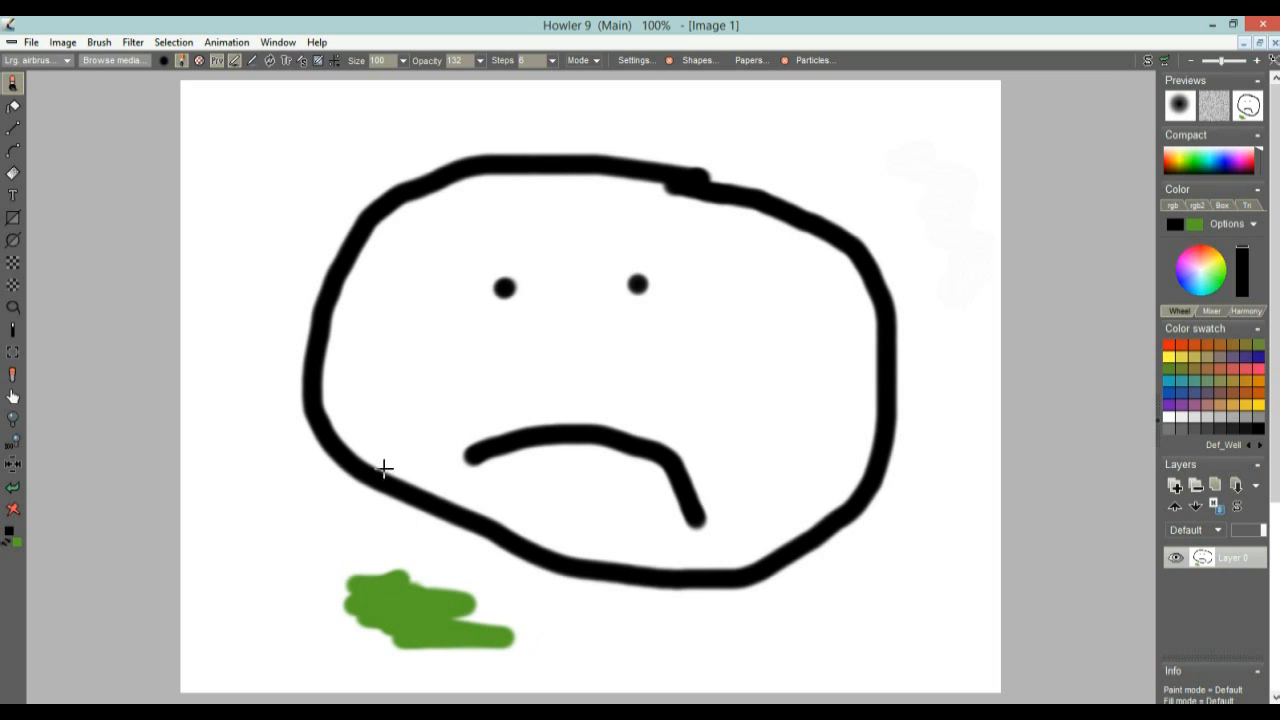
# Sample white to paint over part of the lower-left face outline, and sample black to scribble across that spot
pyautogui.click(283, 503)
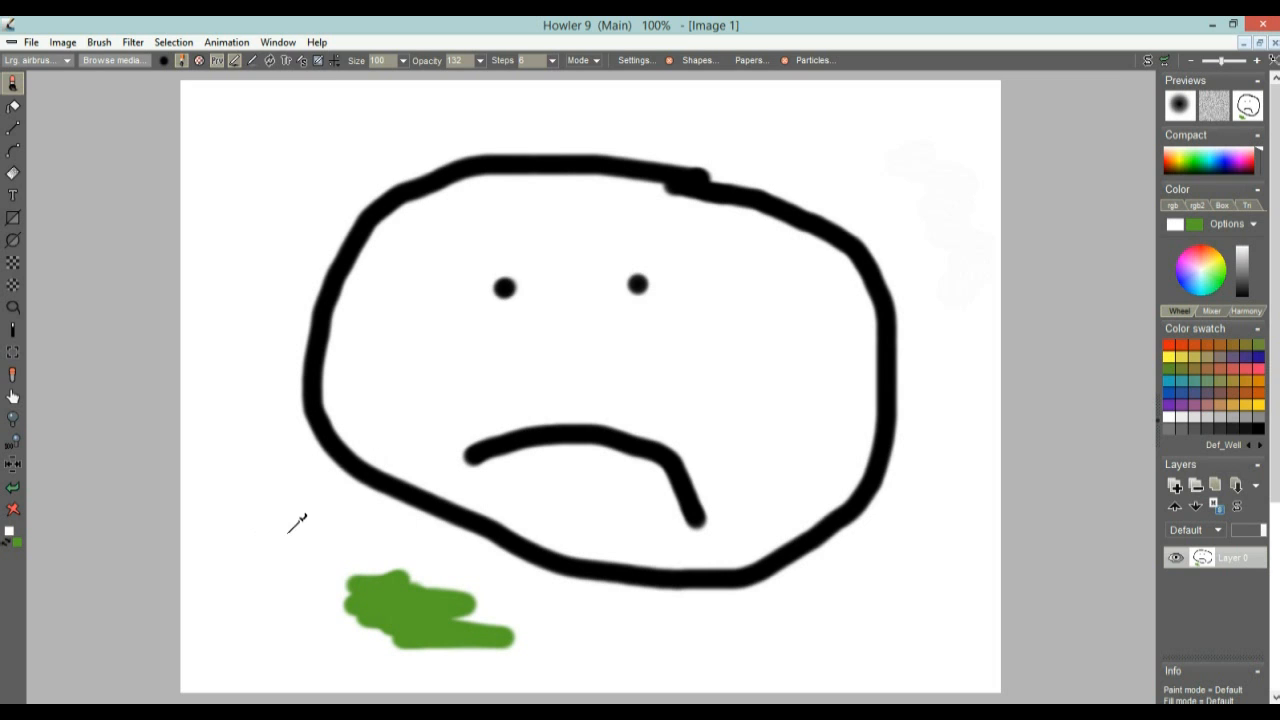
pyautogui.moveTo(352, 471)
pyautogui.mouseDown()
pyautogui.moveTo(377, 463)
pyautogui.moveTo(400, 485)
pyautogui.mouseUp()
pyautogui.click(427, 504)
pyautogui.moveTo(300, 555)
pyautogui.mouseDown()
pyautogui.moveTo(283, 549)
pyautogui.moveTo(320, 505)
pyautogui.moveTo(380, 480)
pyautogui.moveTo(395, 488)
pyautogui.mouseUp()
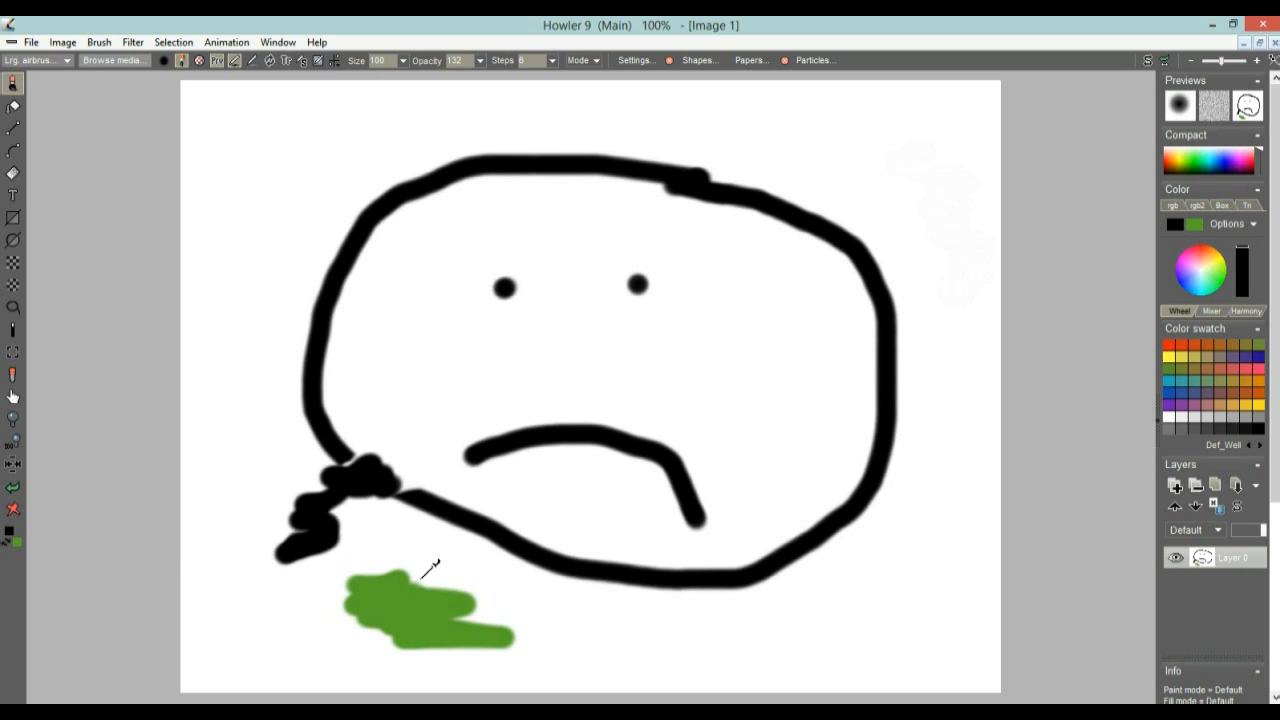
# Sample green from the scribble below the face and paint with it over the black scribble
pyautogui.click(387, 601)
pyautogui.moveTo(393, 541)
pyautogui.mouseDown()
pyautogui.moveTo(357, 514)
pyautogui.moveTo(275, 505)
pyautogui.moveTo(326, 465)
pyautogui.mouseUp()
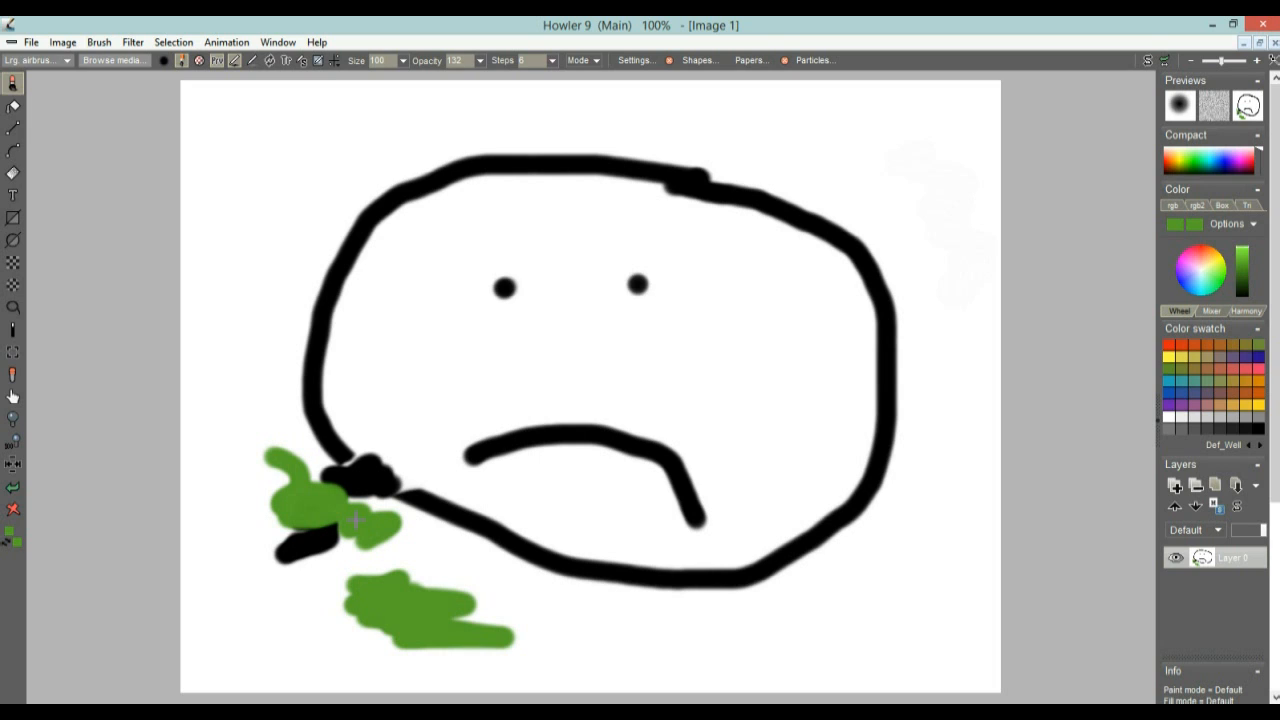
# Look through the rgb, rgb2, Box and Tri colour models and try adjusting the primary colour with the rgb sliders
pyautogui.click(1182, 203)
pyautogui.click(1199, 204)
pyautogui.click(1223, 205)
pyautogui.click(1252, 205)
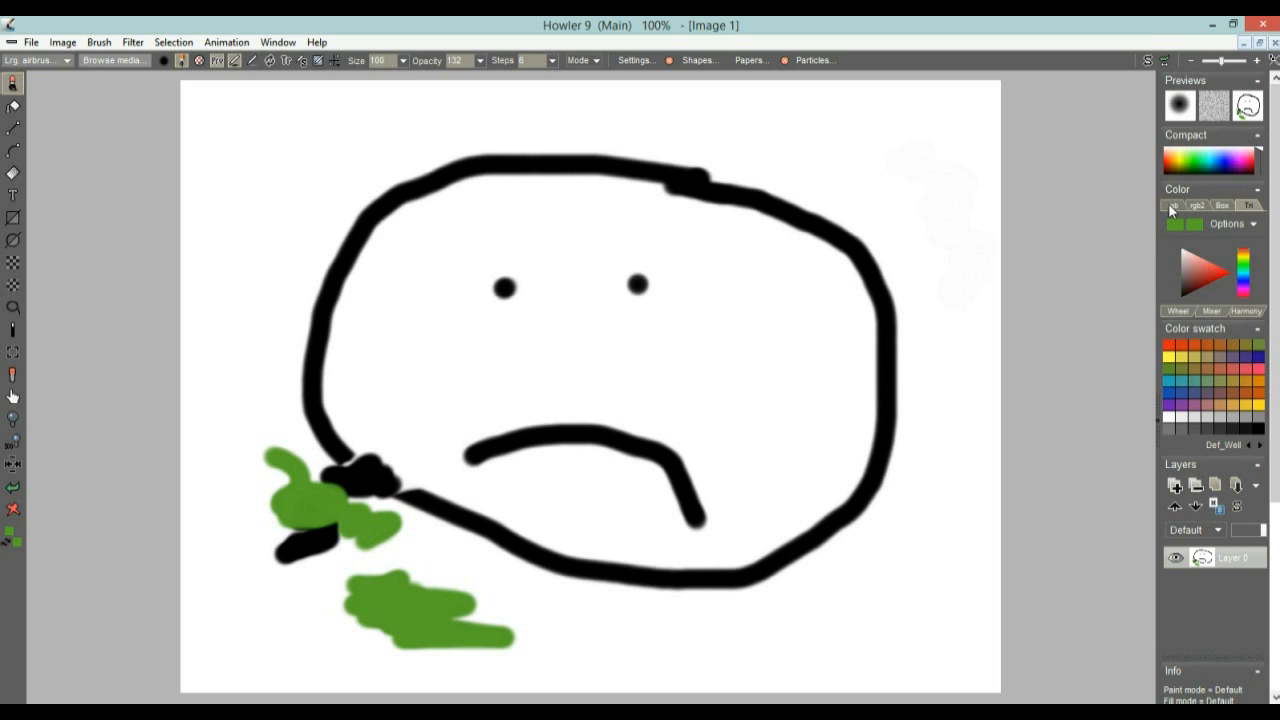
pyautogui.click(1172, 206)
pyautogui.moveTo(1200, 256)
pyautogui.mouseDown()
pyautogui.moveTo(1212, 256)
pyautogui.moveTo(1201, 275)
pyautogui.moveTo(1225, 288)
pyautogui.moveTo(1207, 277)
pyautogui.mouseUp()
# Pick the brown, golden yellow and mauve swatches in turn as the primary colour
pyautogui.click(1196, 366)
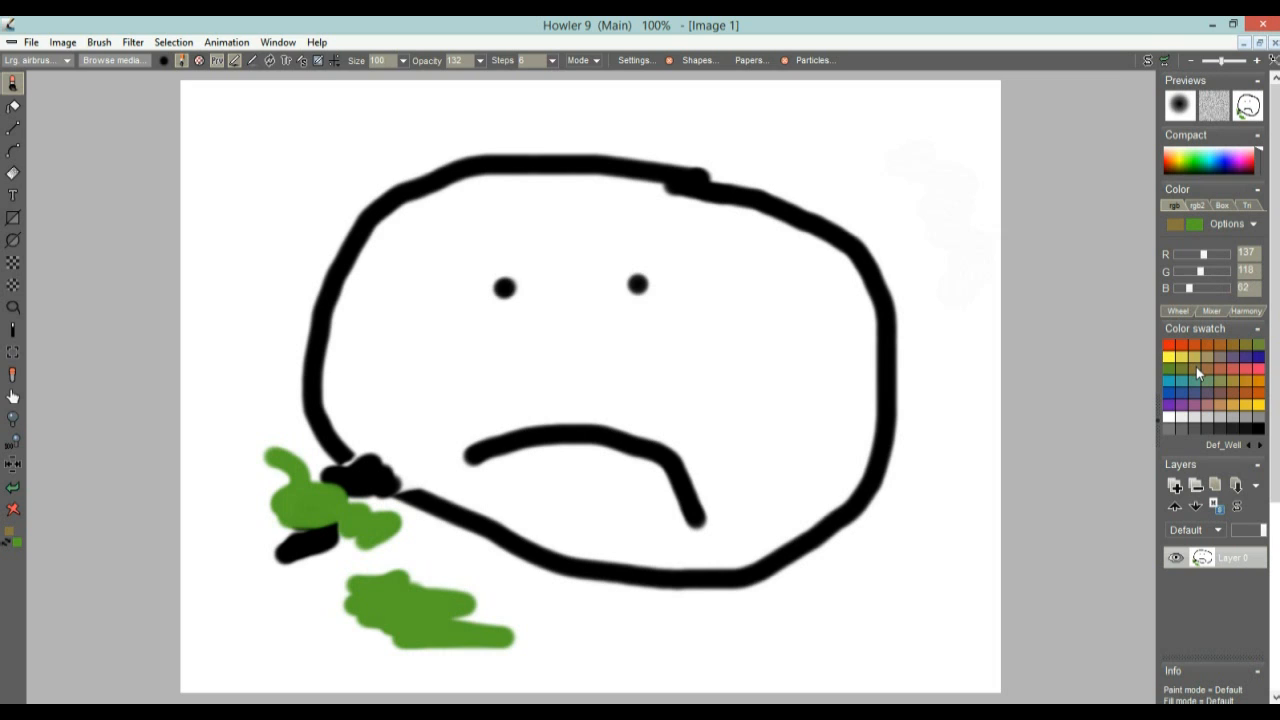
pyautogui.click(1250, 405)
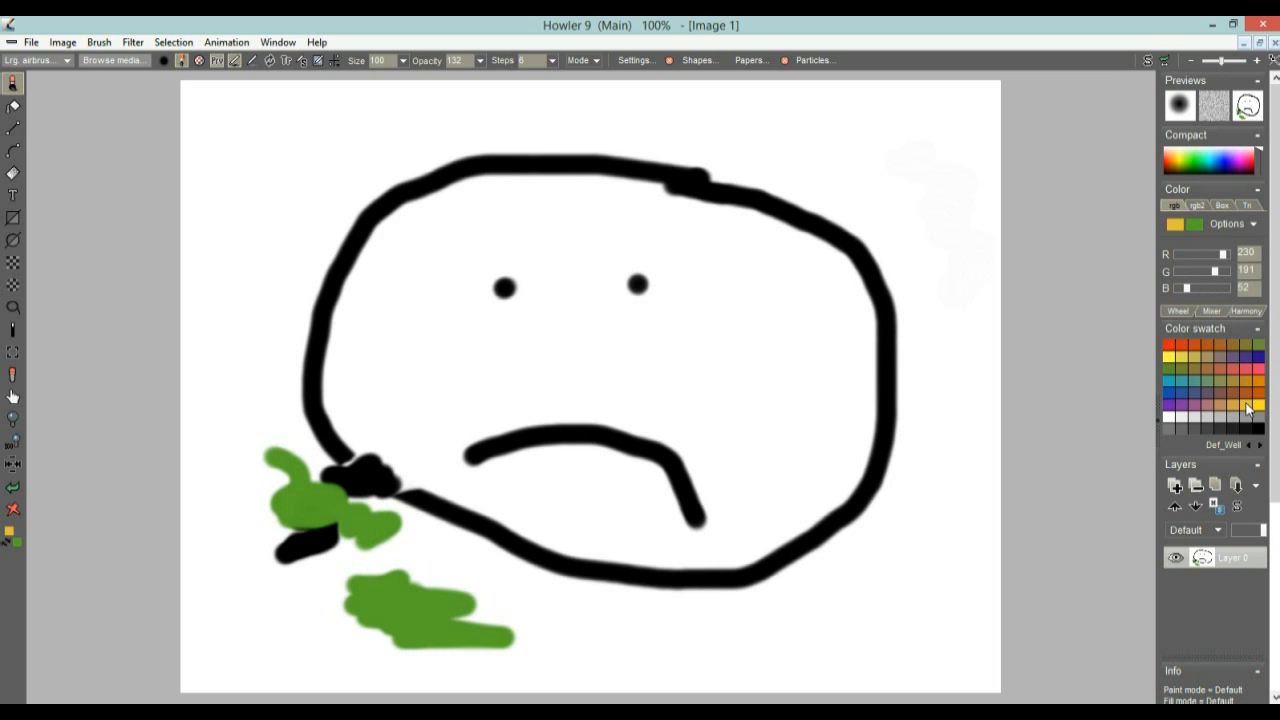
pyautogui.click(1200, 403)
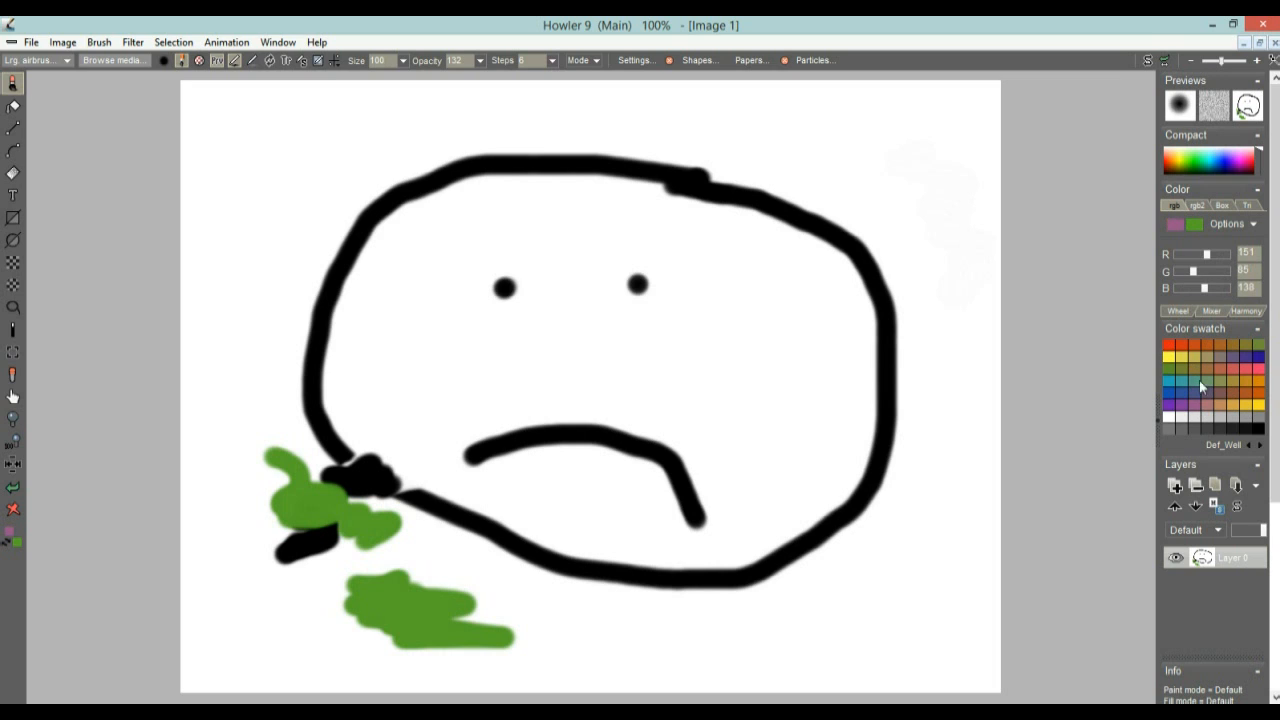
# Collapse and reopen the colour swatches, and switch them to the Complements set
pyautogui.click(1258, 330)
pyautogui.click(1259, 329)
pyautogui.click(1262, 448)
pyautogui.click(1262, 448)
# Choose yellow as primary and dark blue as secondary from the swatches, and paint a scribble in each over the face's lower-right outline
pyautogui.click(1192, 360)
pyautogui.rightClick(1259, 362)
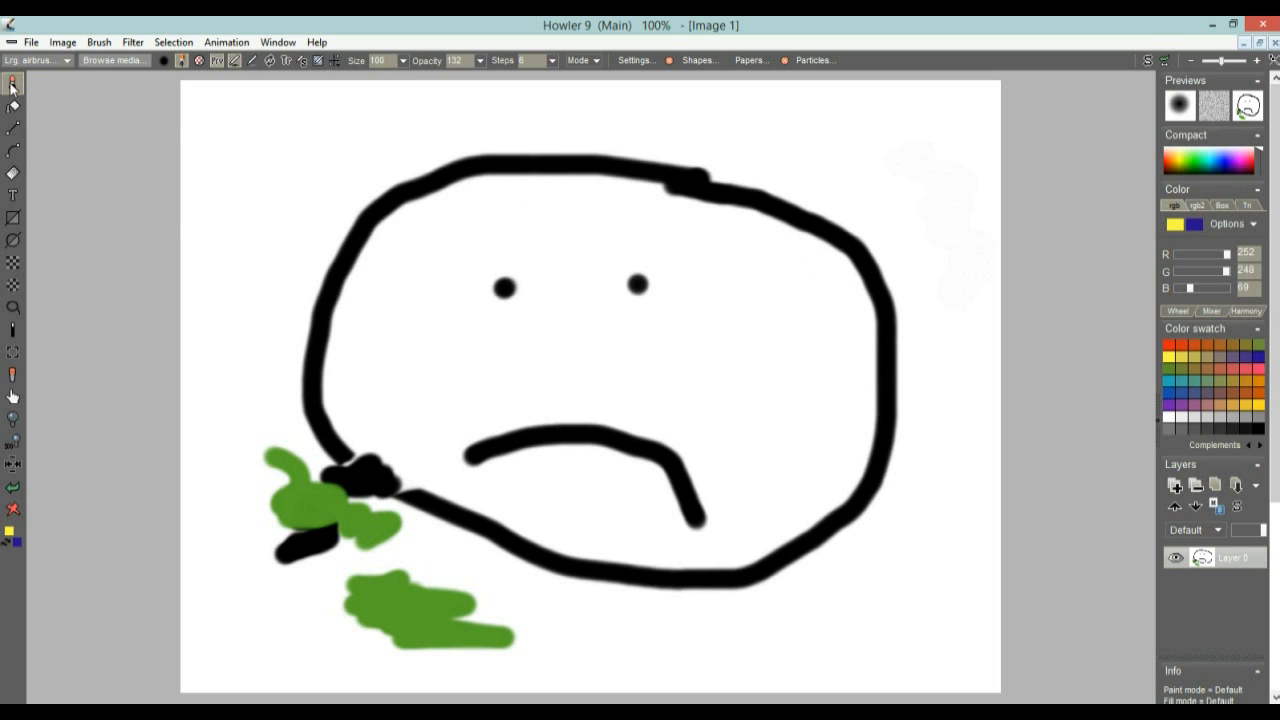
pyautogui.moveTo(874, 577)
pyautogui.mouseDown()
pyautogui.moveTo(779, 507)
pyautogui.moveTo(804, 492)
pyautogui.mouseUp()
pyautogui.moveTo(807, 414)
pyautogui.mouseDown()
pyautogui.moveTo(888, 403)
pyautogui.moveTo(900, 457)
pyautogui.moveTo(929, 445)
pyautogui.mouseUp()
# Pick the olive green swatch and look through the rgb2, Box, Tri, Wheel, Mixer and Harmony colour models
pyautogui.click(1172, 369)
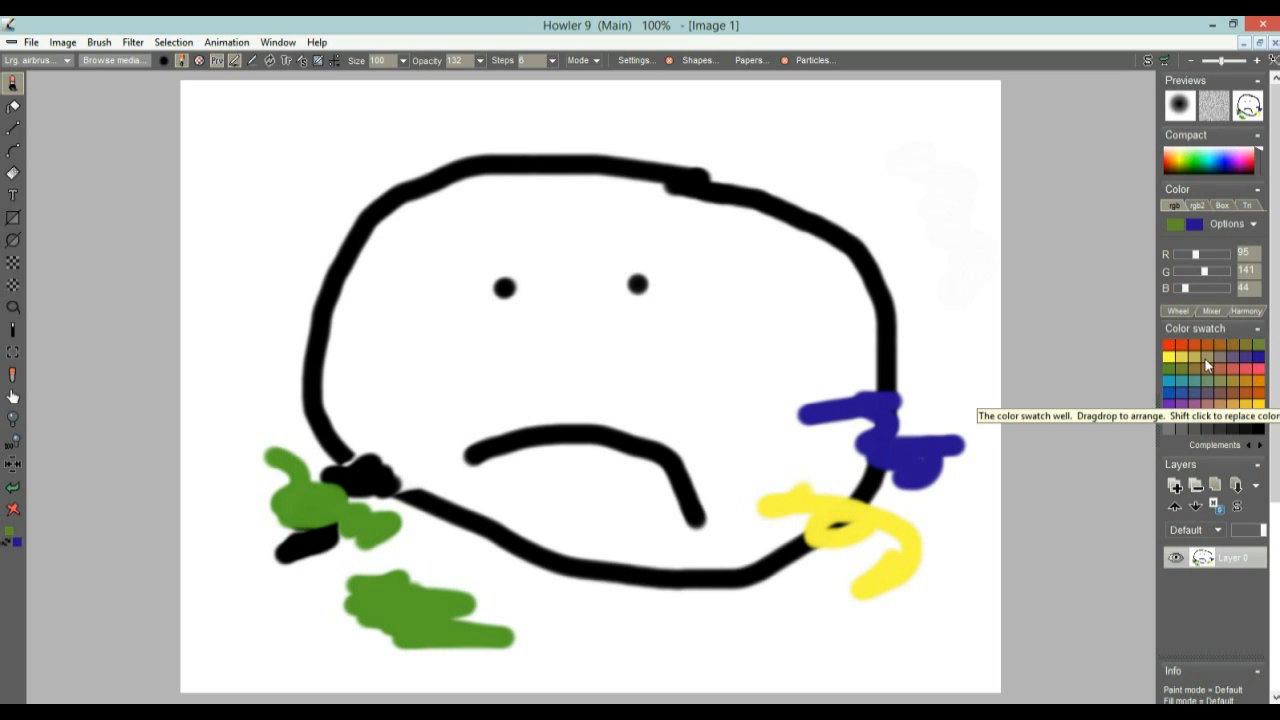
pyautogui.click(1207, 202)
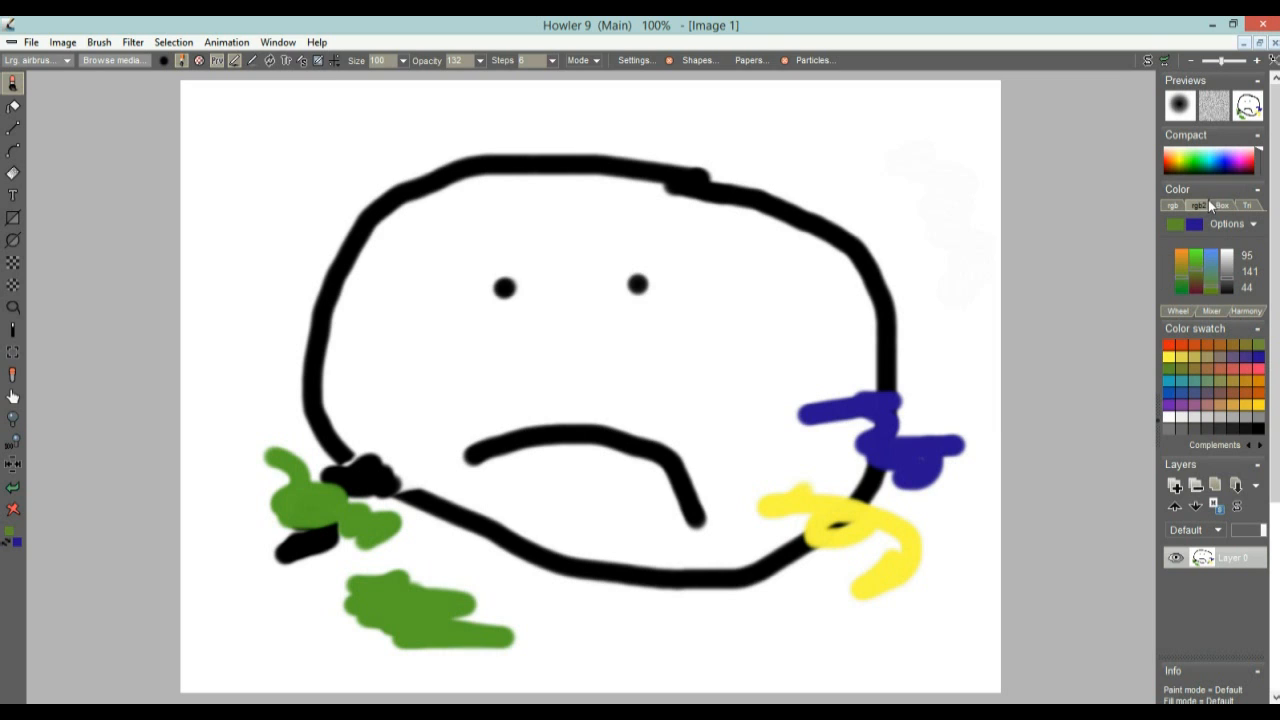
pyautogui.click(1224, 204)
pyautogui.click(1241, 207)
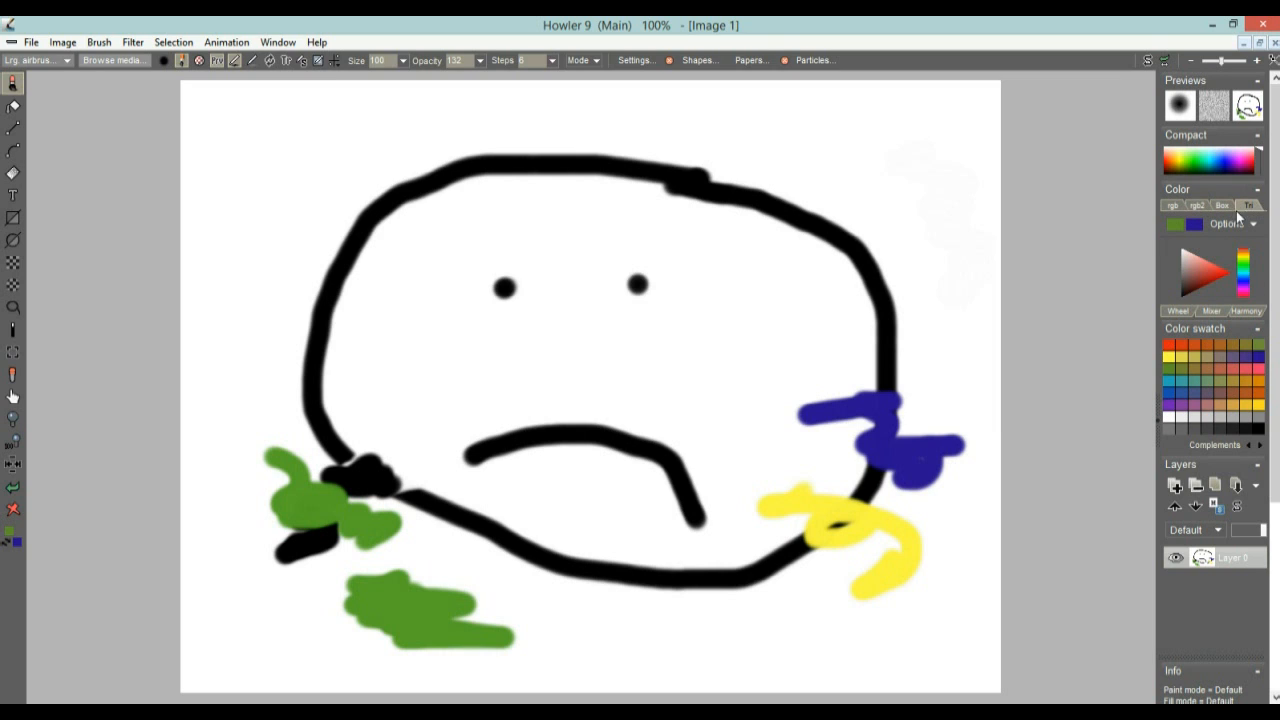
pyautogui.click(1179, 311)
pyautogui.click(1206, 310)
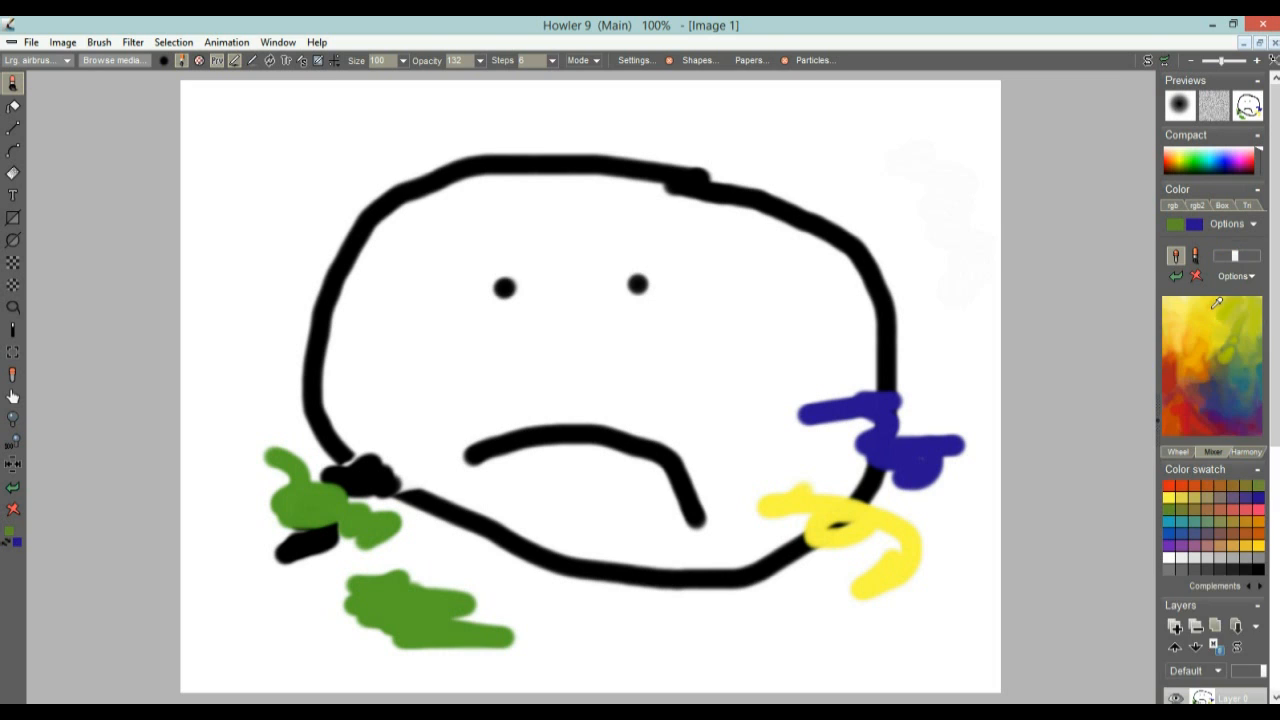
pyautogui.click(1247, 452)
# Pick colours from the Harmony wheel and paint yellow-green, blue and red scribbles beside the face's upper-right outline
pyautogui.moveTo(1213, 274)
pyautogui.mouseDown()
pyautogui.moveTo(1223, 261)
pyautogui.moveTo(1191, 259)
pyautogui.moveTo(1205, 270)
pyautogui.moveTo(1209, 252)
pyautogui.moveTo(1238, 256)
pyautogui.moveTo(1186, 296)
pyautogui.moveTo(1199, 285)
pyautogui.mouseUp()
pyautogui.moveTo(892, 154)
pyautogui.mouseDown()
pyautogui.moveTo(867, 180)
pyautogui.moveTo(934, 203)
pyautogui.mouseUp()
pyautogui.moveTo(944, 265)
pyautogui.mouseDown()
pyautogui.moveTo(883, 223)
pyautogui.moveTo(920, 211)
pyautogui.moveTo(940, 229)
pyautogui.moveTo(931, 285)
pyautogui.mouseUp()
pyautogui.click(1214, 254)
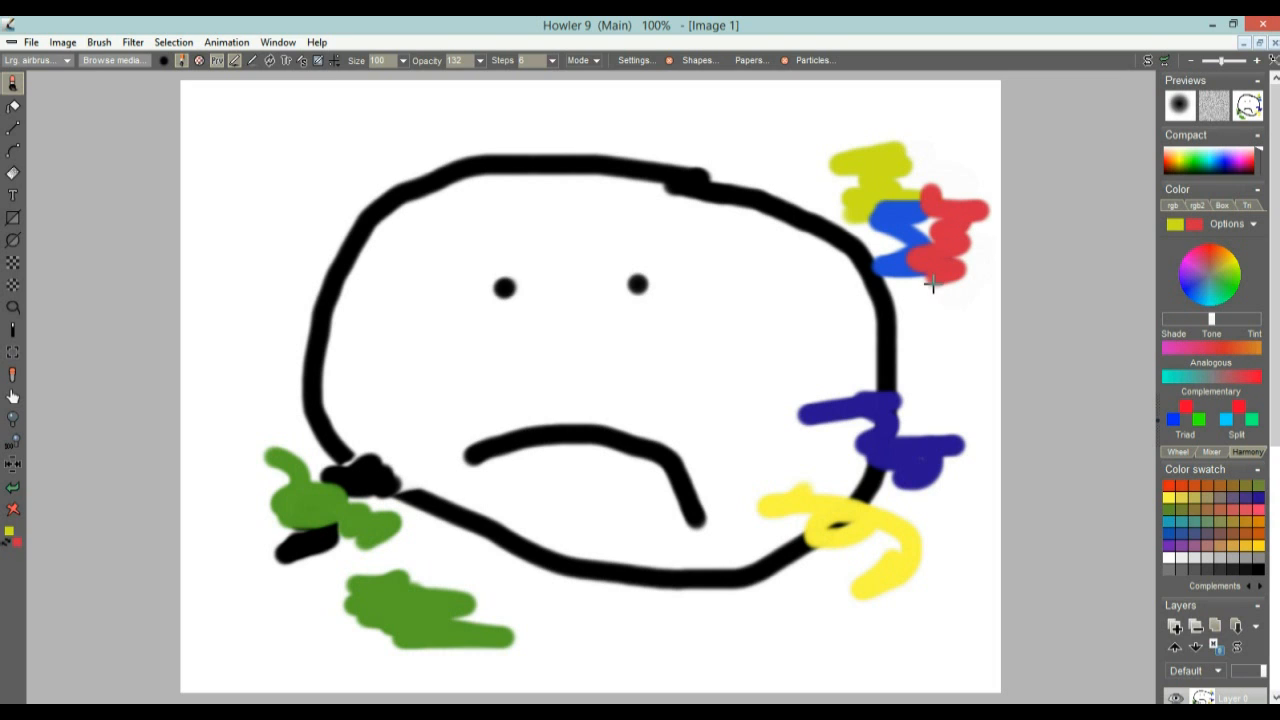
# Mix a light purple primary colour and a dark grey secondary colour with the rgb2 model
pyautogui.click(1198, 205)
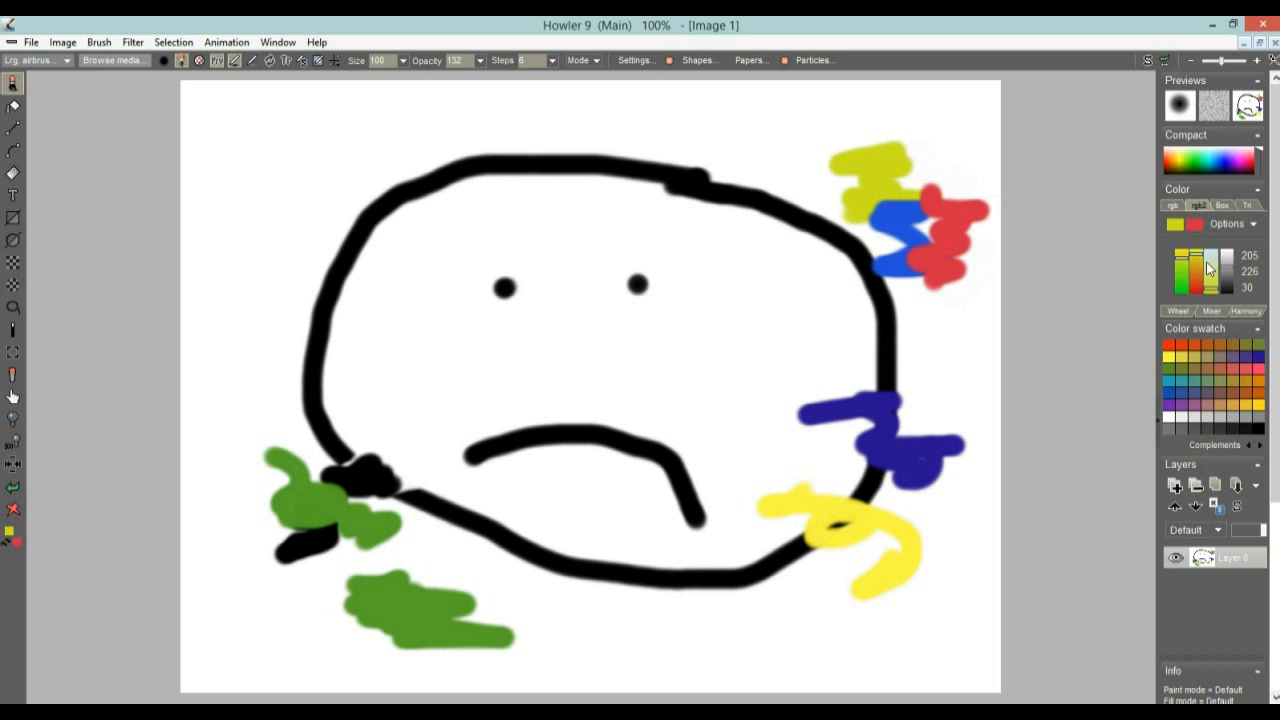
pyautogui.moveTo(1198, 256)
pyautogui.mouseDown()
pyautogui.moveTo(1185, 276)
pyautogui.moveTo(1213, 258)
pyautogui.mouseUp()
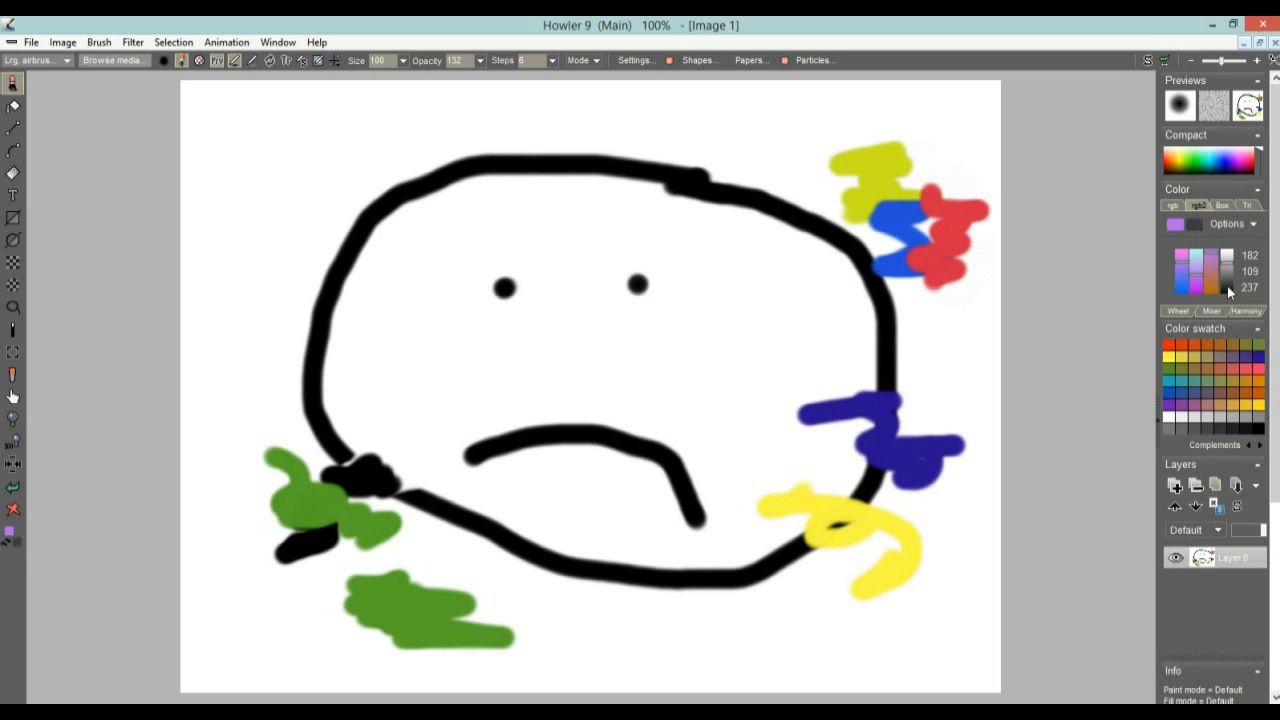
pyautogui.moveTo(1187, 266)
pyautogui.mouseDown()
pyautogui.moveTo(1183, 282)
pyautogui.moveTo(1185, 261)
pyautogui.moveTo(1201, 257)
pyautogui.moveTo(1201, 273)
pyautogui.moveTo(1197, 256)
pyautogui.moveTo(1185, 271)
pyautogui.mouseUp()
# Pick bright green, periwinkle and pink with the Box model and paint a scribble in each above the upper-right scribbles
pyautogui.click(1223, 204)
pyautogui.click(1185, 265)
pyautogui.click(1176, 262)
pyautogui.moveTo(1176, 262); pyautogui.dragTo(1192, 264)
pyautogui.moveTo(857, 141)
pyautogui.mouseDown()
pyautogui.moveTo(805, 126)
pyautogui.moveTo(843, 177)
pyautogui.mouseUp()
pyautogui.rightClick(1228, 255)
pyautogui.moveTo(934, 117)
pyautogui.mouseDown()
pyautogui.moveTo(900, 150)
pyautogui.moveTo(960, 180)
pyautogui.moveTo(945, 205)
pyautogui.mouseUp()
pyautogui.rightClick(1240, 258)
# Pick a light green with the Tri model, and paint light green and pink scribbles at the upper right of the face
pyautogui.click(1249, 206)
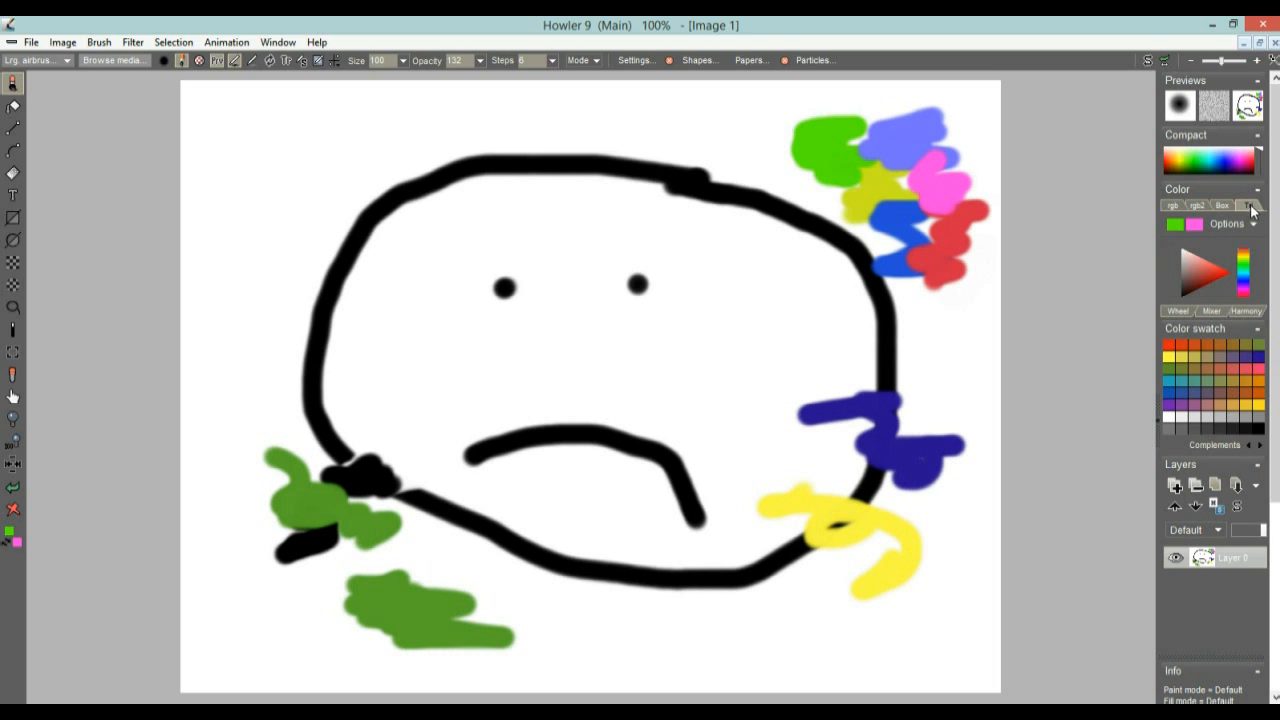
pyautogui.click(1212, 265)
pyautogui.click(1244, 269)
pyautogui.click(1245, 280)
pyautogui.click(1246, 266)
pyautogui.click(1246, 260)
pyautogui.moveTo(1230, 268)
pyautogui.mouseDown()
pyautogui.moveTo(1202, 278)
pyautogui.moveTo(1215, 262)
pyautogui.mouseUp()
pyautogui.moveTo(825, 158); pyautogui.dragTo(728, 112)
pyautogui.moveTo(953, 267)
pyautogui.mouseDown()
pyautogui.moveTo(854, 238)
pyautogui.moveTo(908, 237)
pyautogui.mouseUp()
# Pick magenta as primary and green as secondary with the Tri model, and show the colour Wheel
pyautogui.moveTo(1194, 264)
pyautogui.mouseDown()
pyautogui.moveTo(1205, 270)
pyautogui.moveTo(1179, 257)
pyautogui.mouseUp()
pyautogui.moveTo(1195, 253); pyautogui.dragTo(1244, 296)
pyautogui.click(1185, 311)
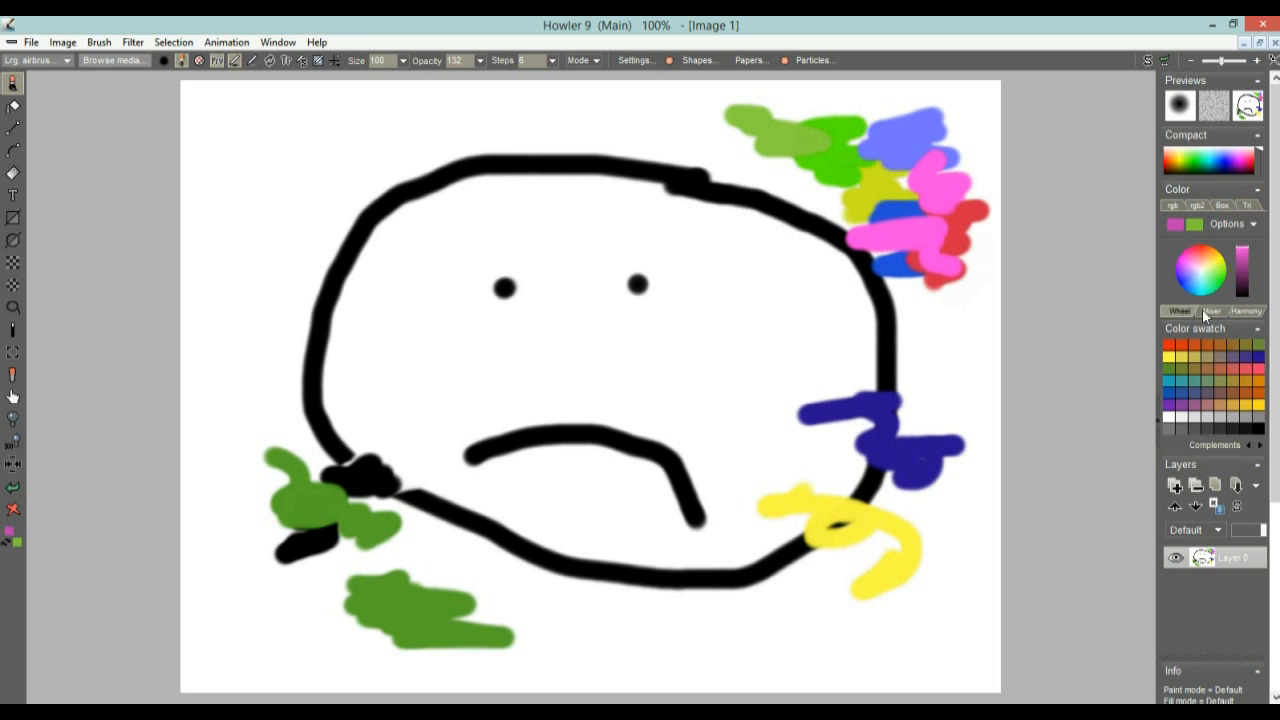
# Sample several primary and secondary colours from the Mixer's paint palette
pyautogui.click(1214, 310)
pyautogui.click(1227, 337)
pyautogui.click(1225, 361)
pyautogui.rightClick(1225, 352)
pyautogui.rightClick(1206, 400)
pyautogui.click(1201, 376)
pyautogui.click(1225, 354)
pyautogui.click(1196, 325)
pyautogui.rightClick(1207, 325)
pyautogui.rightClick(1212, 325)
# Try base colours on the Harmony wheel, first with the tint at maximum and then with a darker shade
pyautogui.click(1243, 455)
pyautogui.click(1212, 265)
pyautogui.moveTo(1211, 266); pyautogui.dragTo(1268, 322)
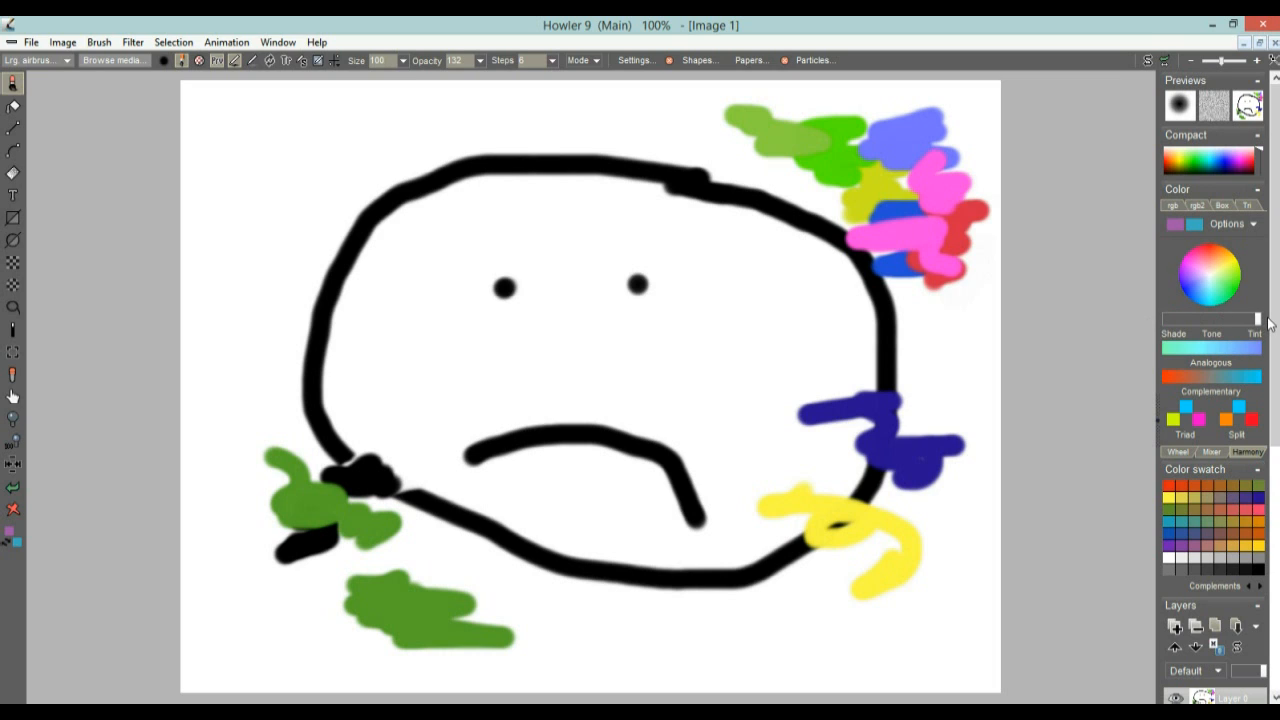
pyautogui.moveTo(1219, 271); pyautogui.dragTo(1214, 279)
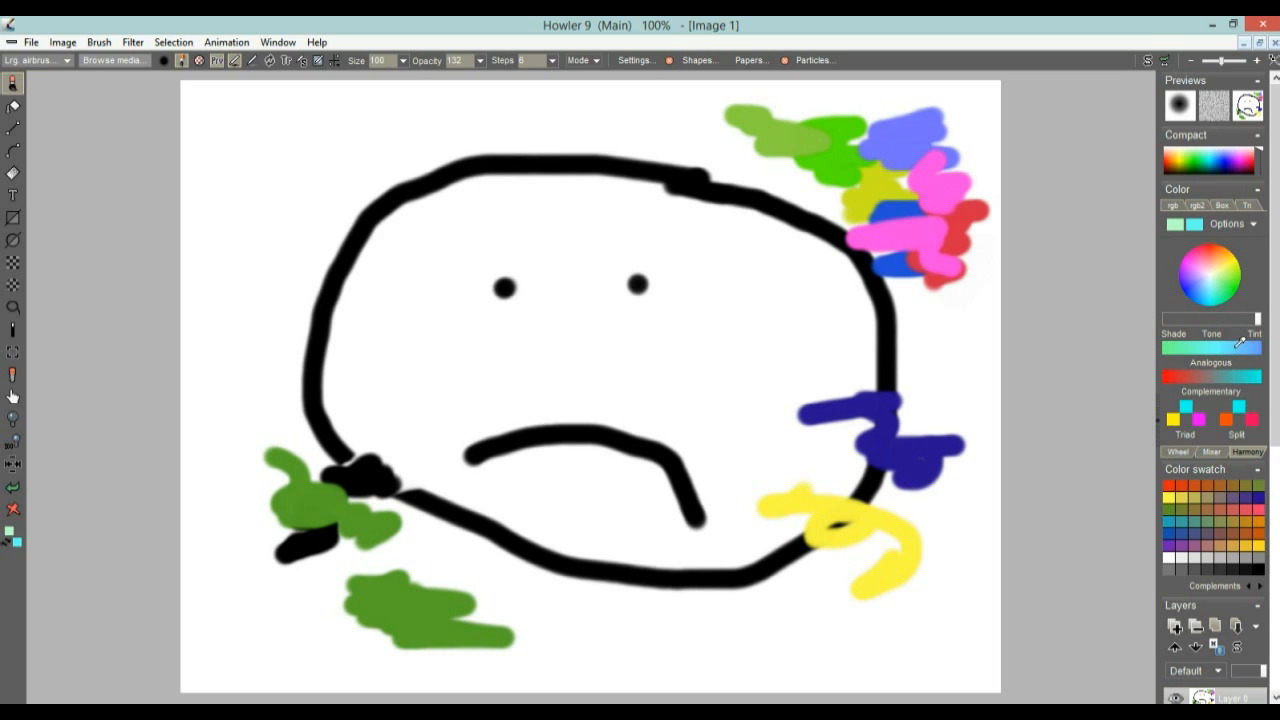
pyautogui.moveTo(1250, 320); pyautogui.dragTo(1197, 319)
pyautogui.moveTo(1222, 268); pyautogui.dragTo(1214, 288)
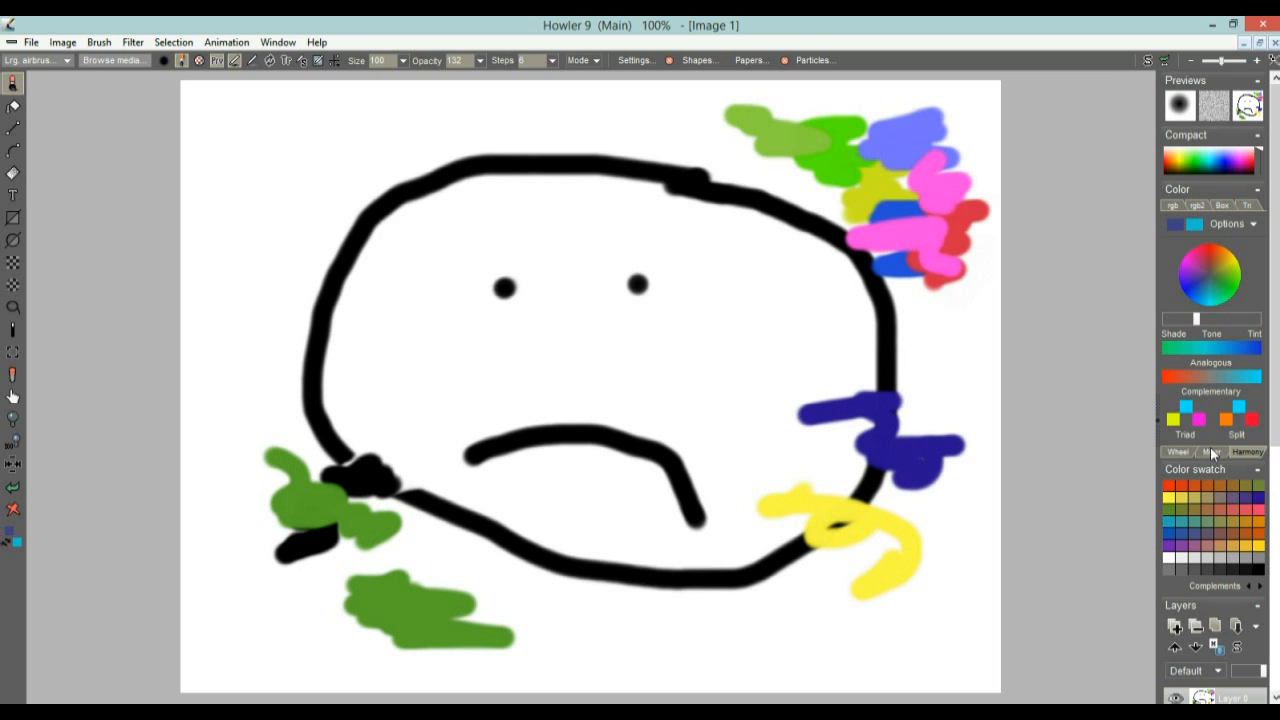
# Sample a colour from the Mixer palette, and choose salmon as the primary and secondary colours on the colour Wheel
pyautogui.click(1212, 452)
pyautogui.click(1208, 382)
pyautogui.click(1187, 451)
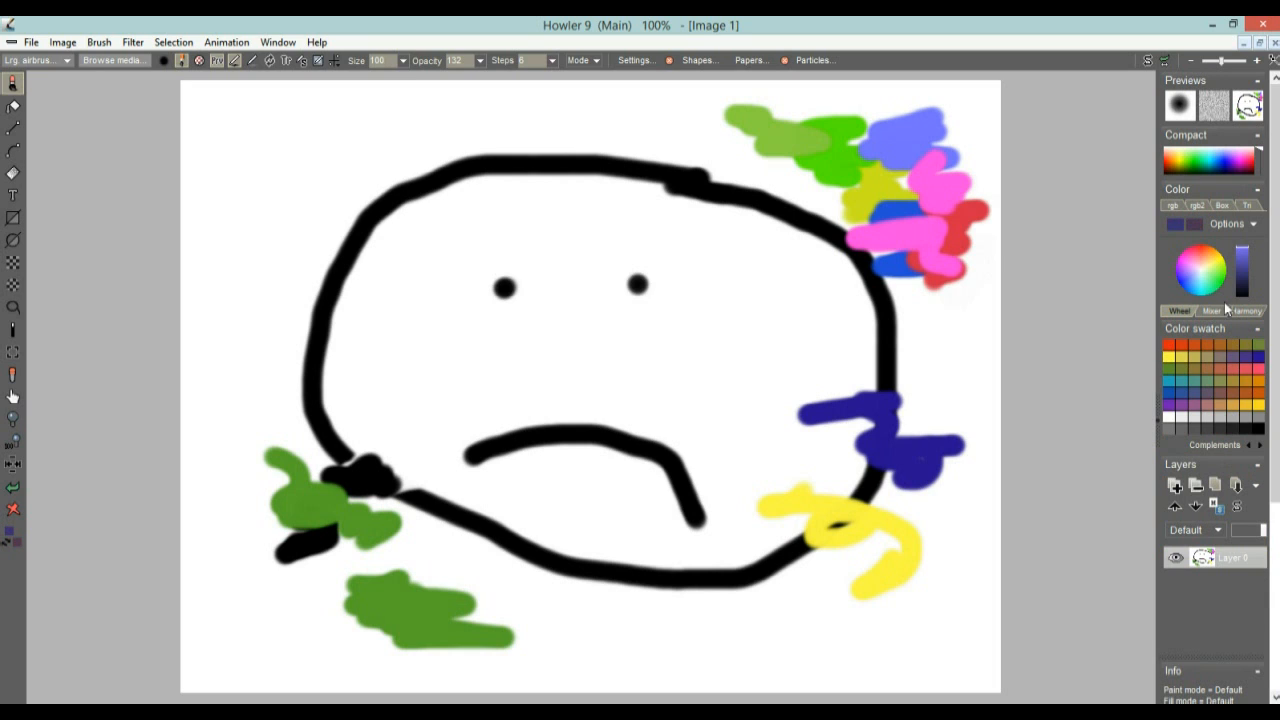
pyautogui.moveTo(1199, 273); pyautogui.dragTo(1206, 263)
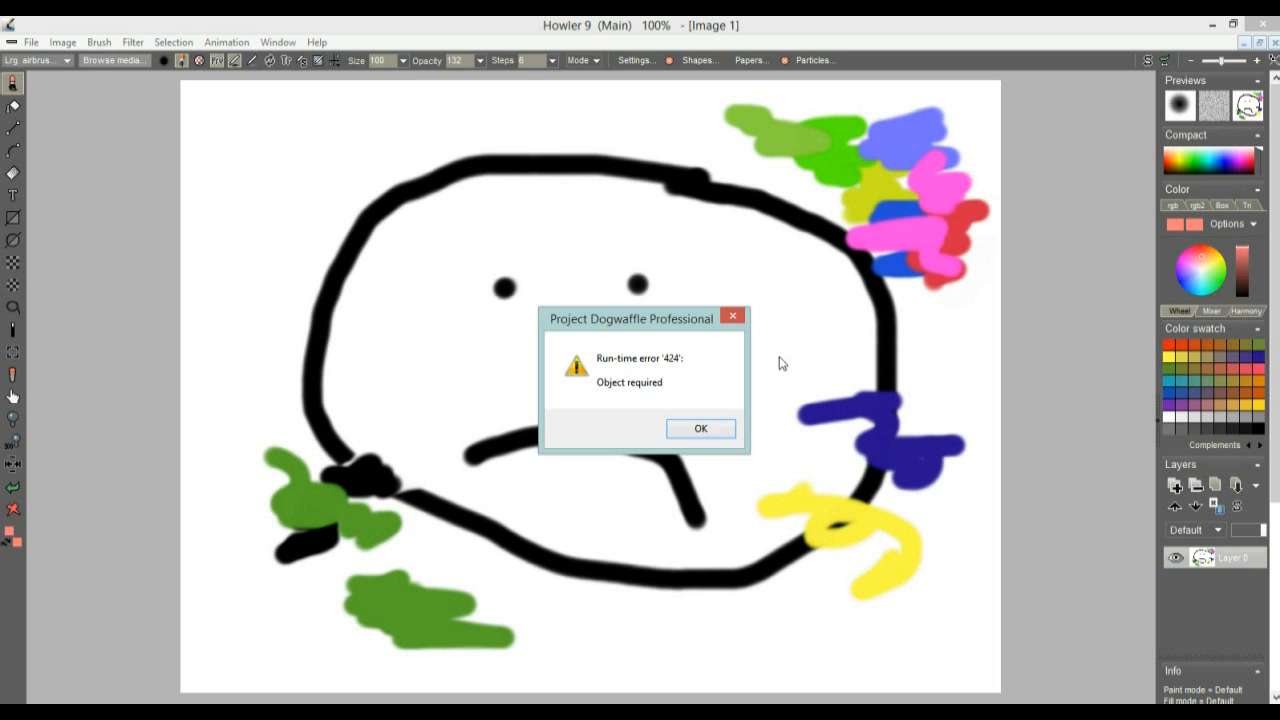
# Dismiss the run-time error message
pyautogui.click(708, 431)
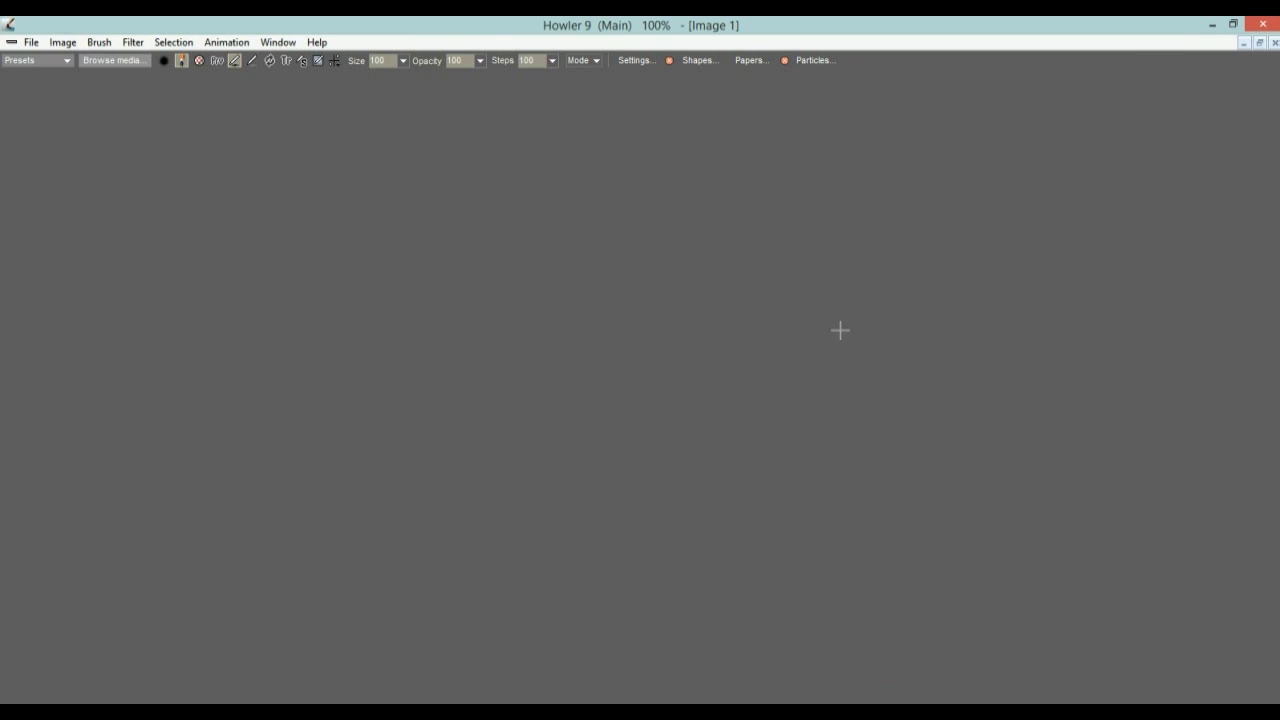
# Open color-wheel.png from the color-wheel-workaround folder in IrfanView
pyautogui.hotkey('ctrl', 'o')
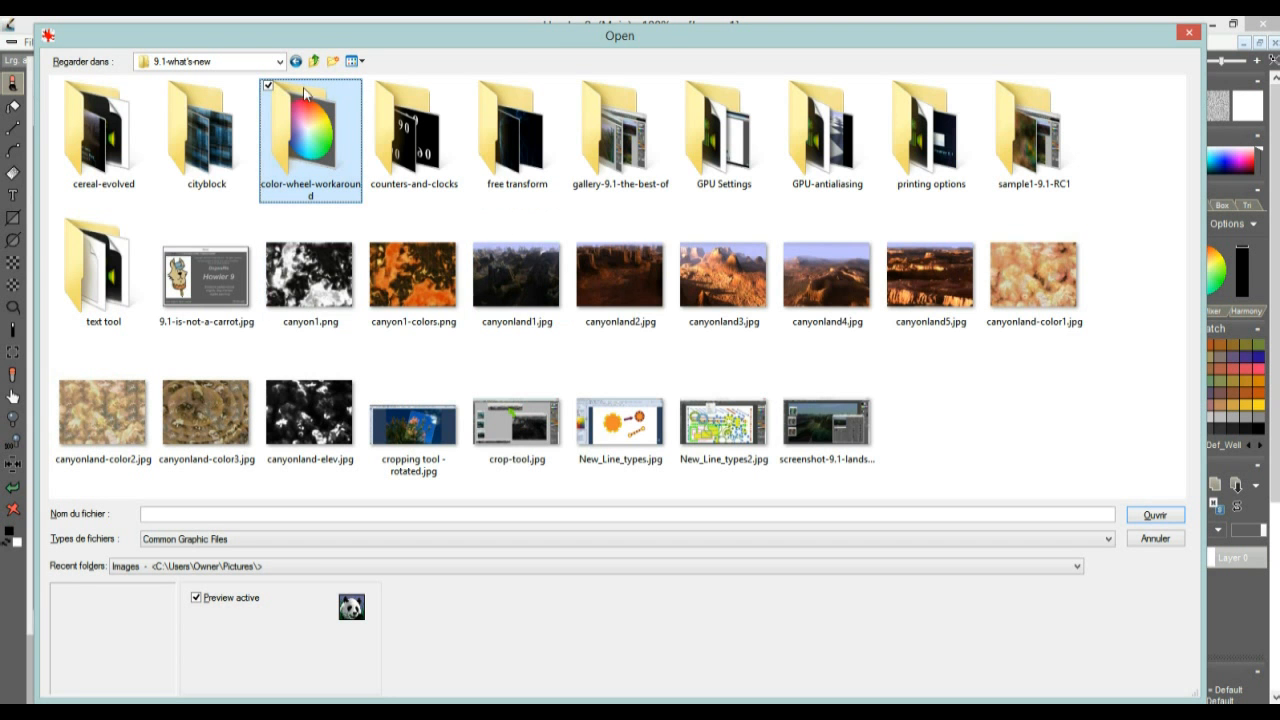
pyautogui.doubleClick(310, 122)
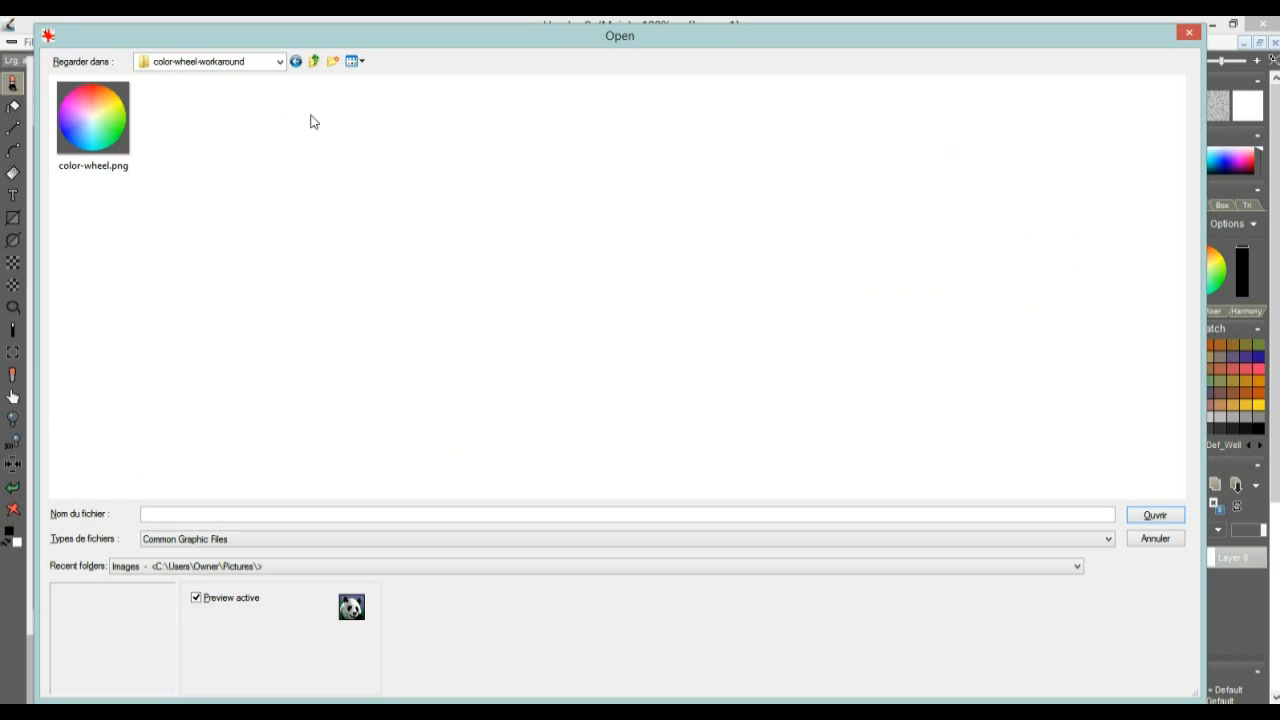
pyautogui.click(102, 106)
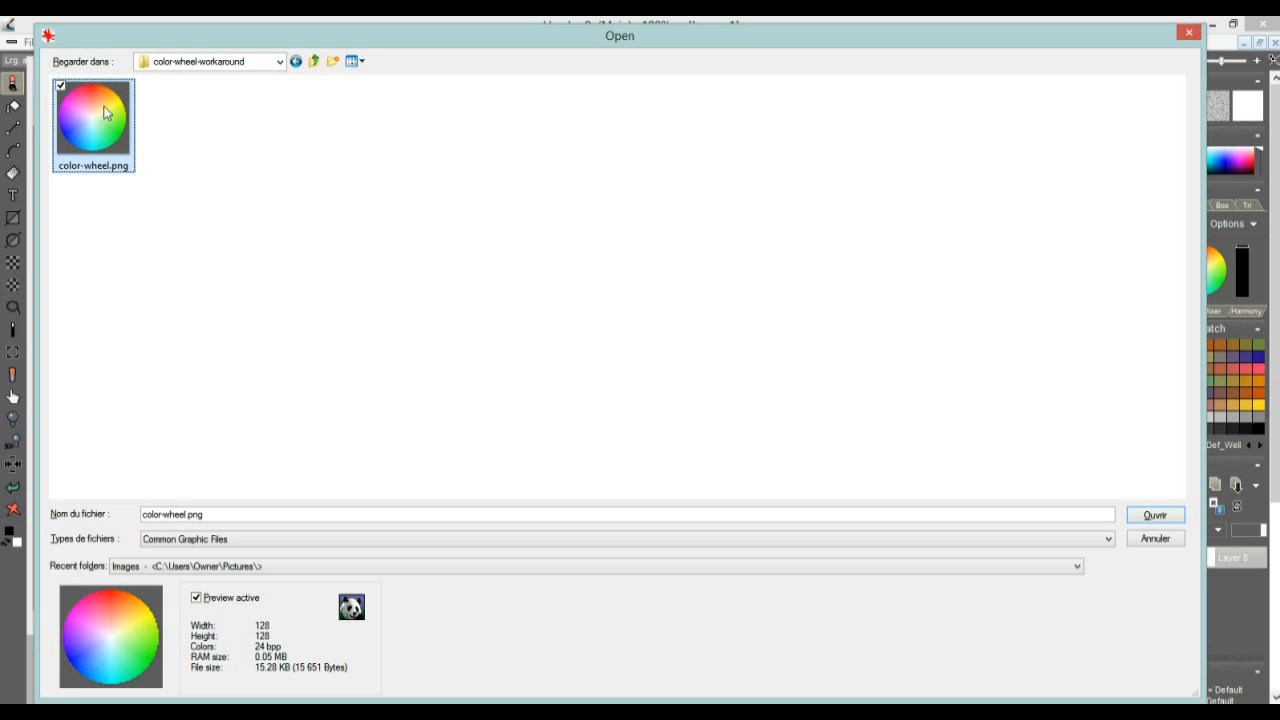
pyautogui.click(1155, 515)
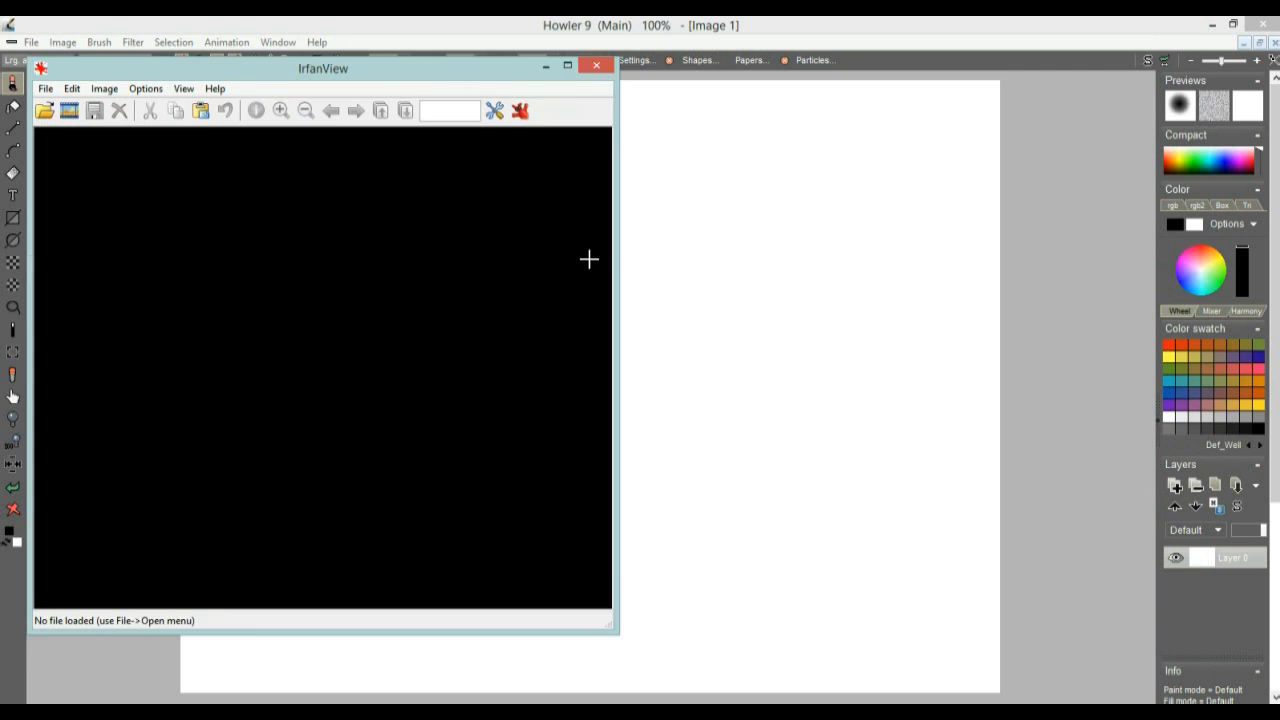
# Move and shrink the IrfanView window, and copy the colour wheel image to the clipboard
pyautogui.moveTo(288, 70); pyautogui.dragTo(328, 121)
pyautogui.moveTo(570, 300); pyautogui.dragTo(583, 495)
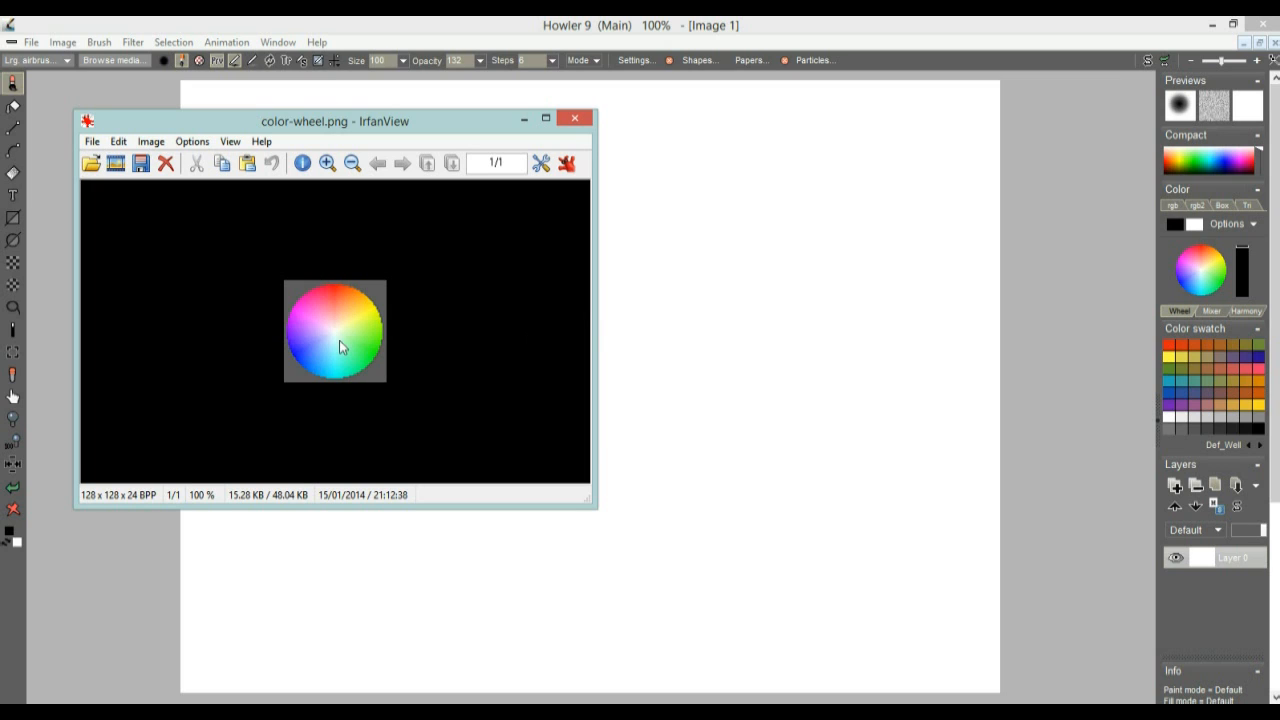
pyautogui.click(116, 143)
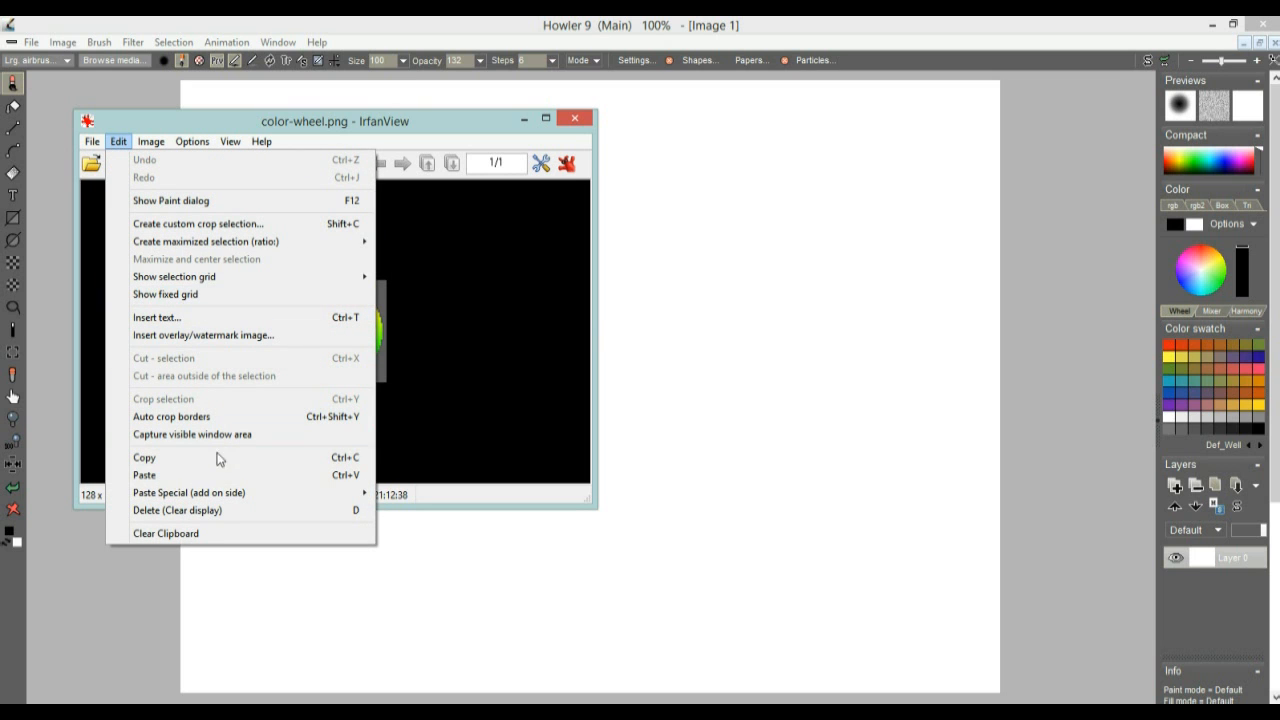
pyautogui.click(178, 455)
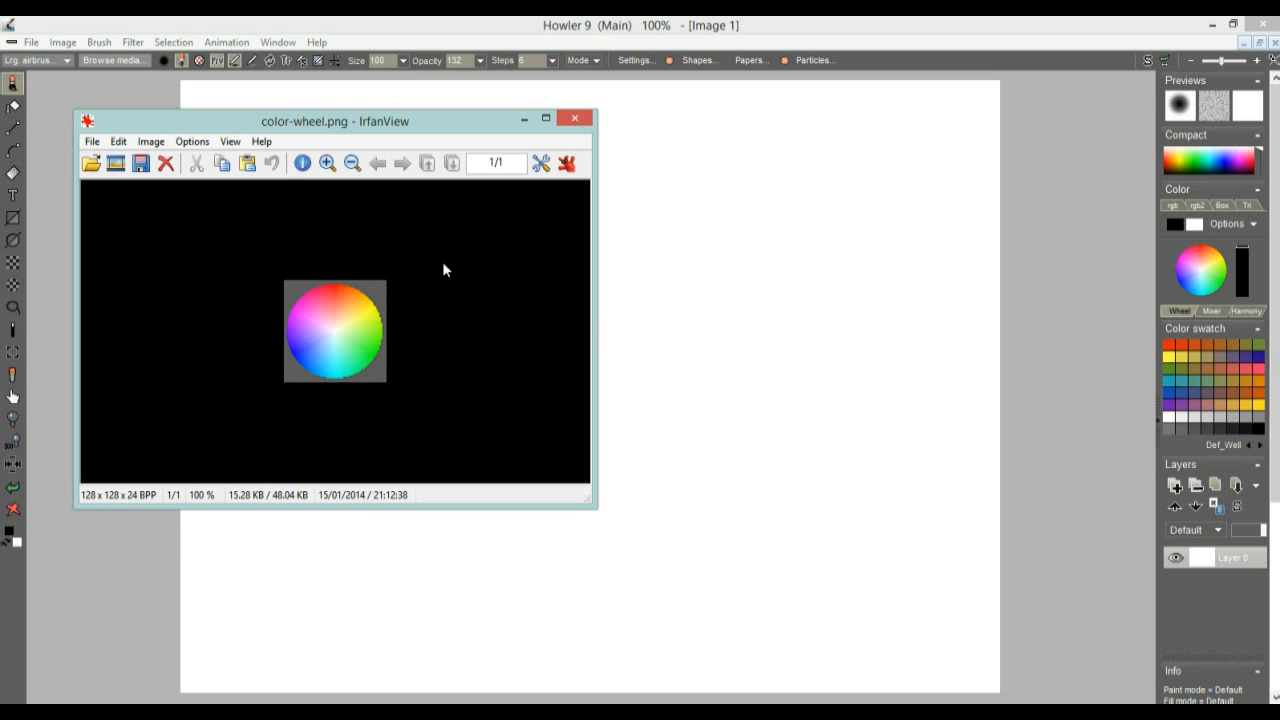
# Switch to Howler, paste the clipboard as a stored image, and move and enlarge its floating window
pyautogui.click(322, 26)
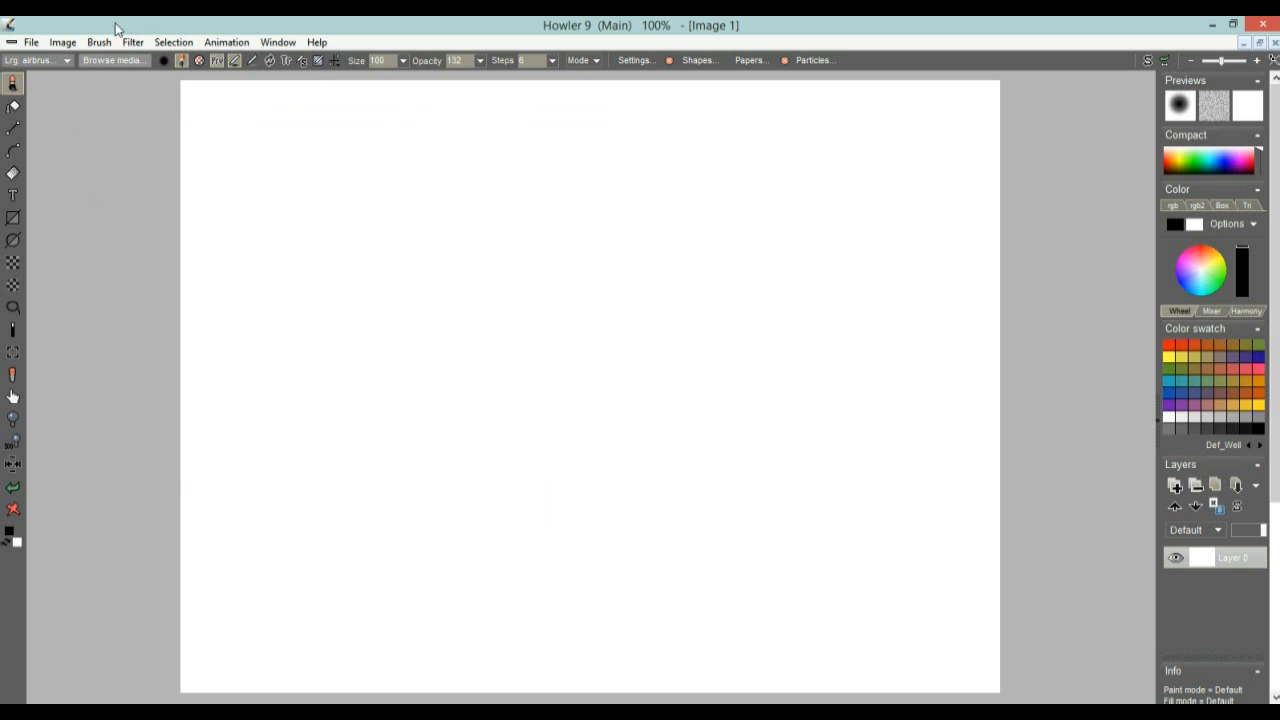
pyautogui.click(61, 45)
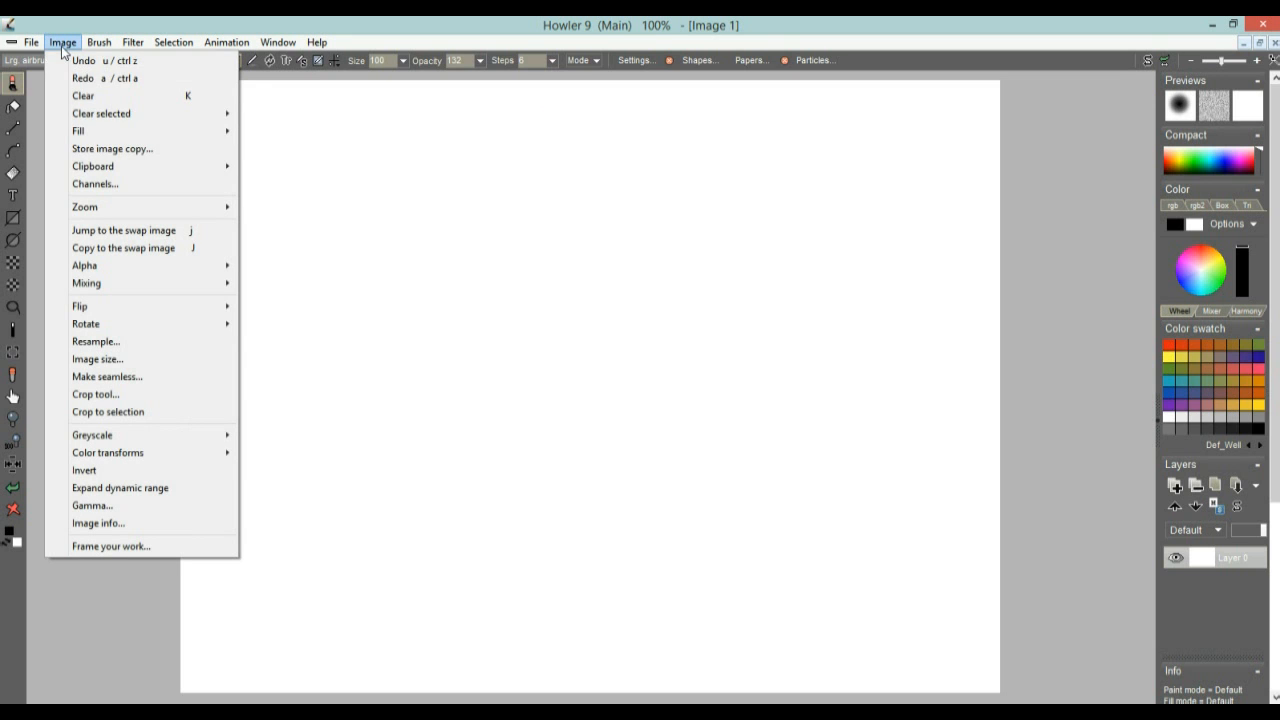
pyautogui.moveTo(158, 166)
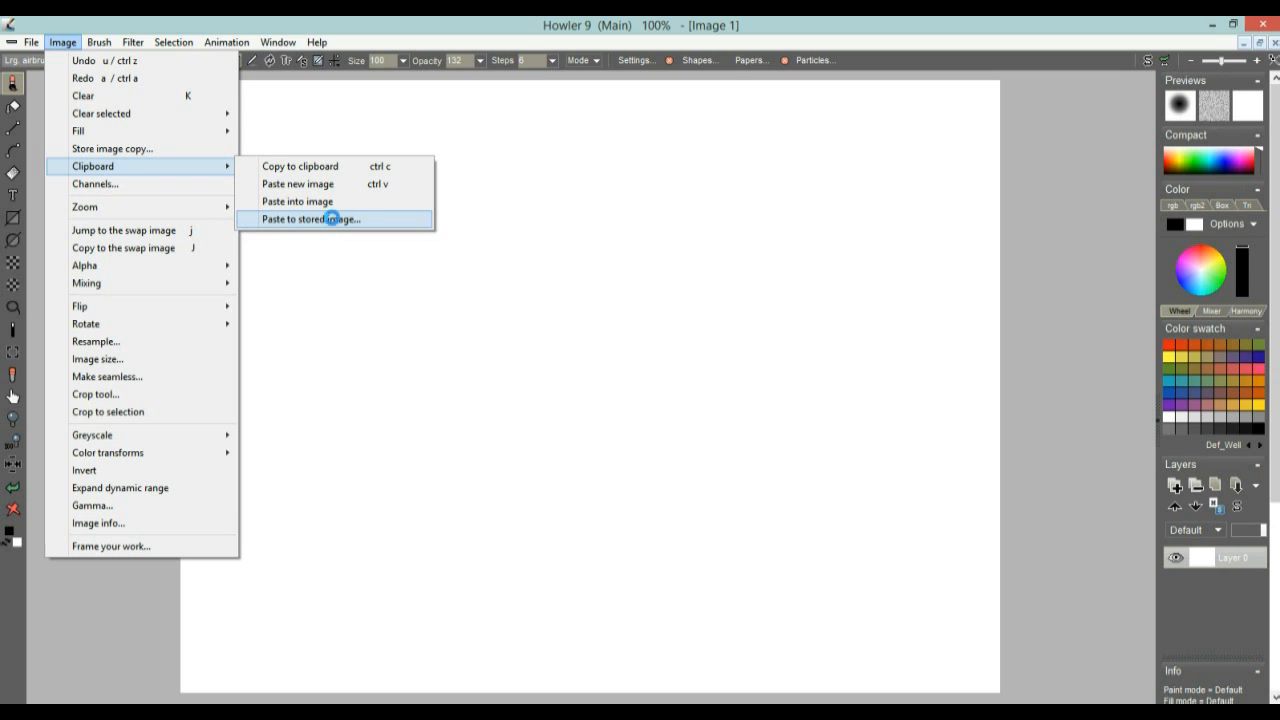
pyautogui.click(334, 222)
pyautogui.moveTo(322, 265); pyautogui.dragTo(121, 134)
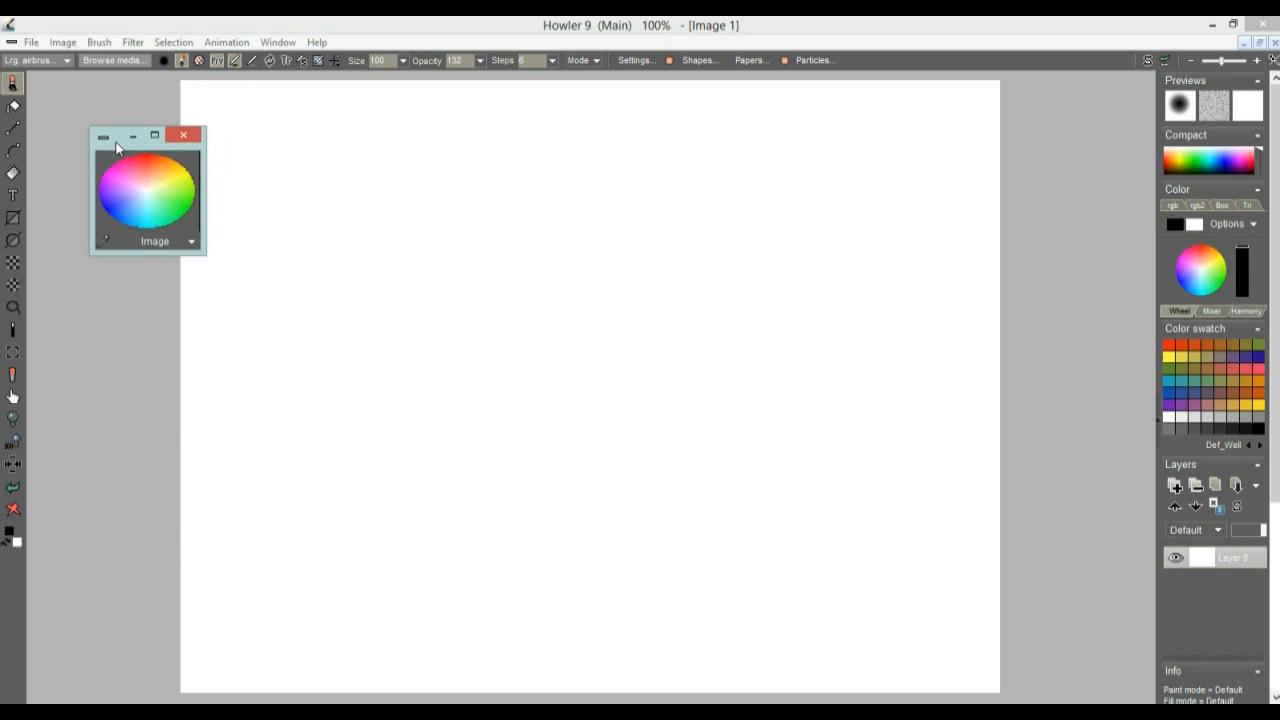
pyautogui.moveTo(204, 254); pyautogui.dragTo(271, 322)
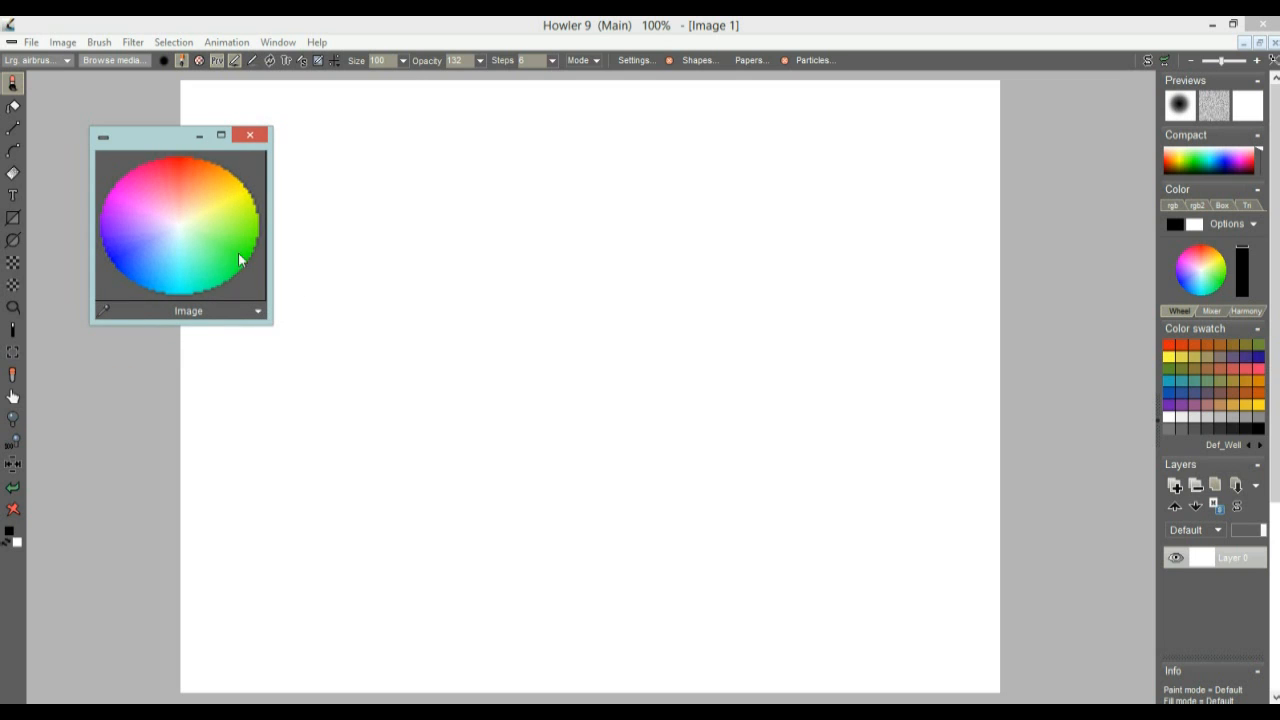
# Try pasting the colour wheel onto the canvas at original size and scaled to fit, and clear the canvas
pyautogui.hotkey('ctrl', 'v')
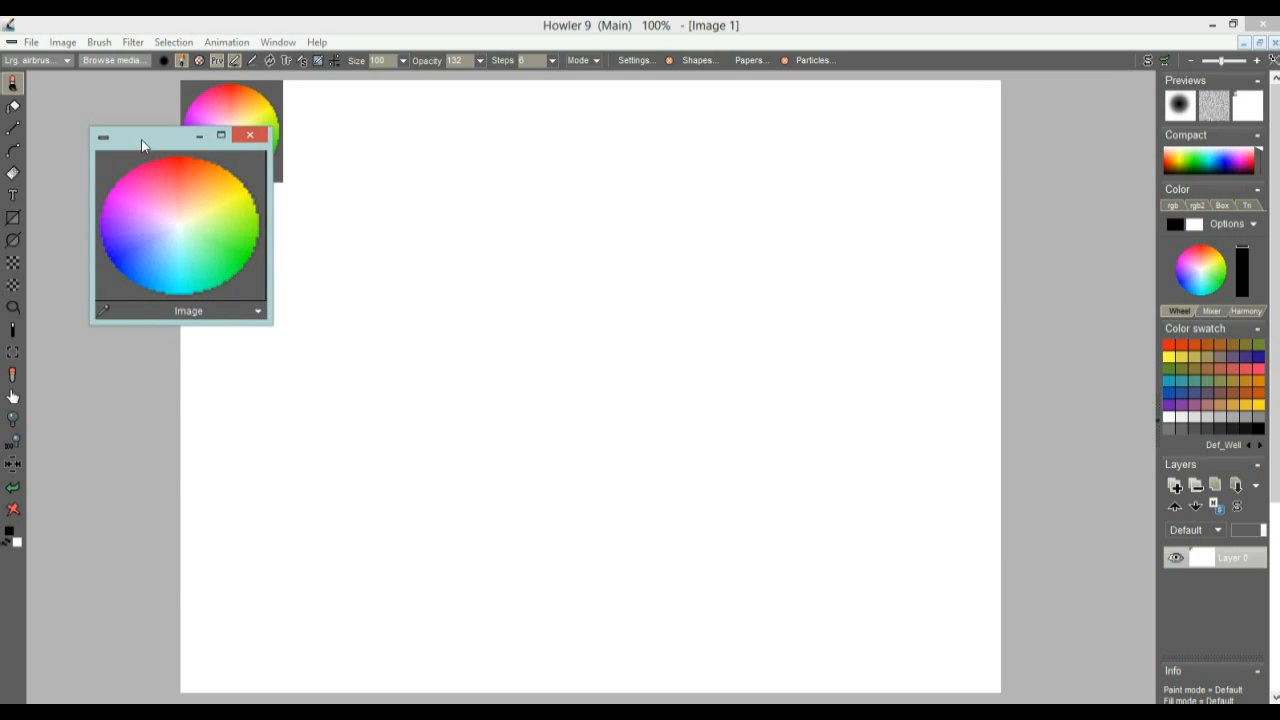
pyautogui.moveTo(142, 146); pyautogui.dragTo(170, 408)
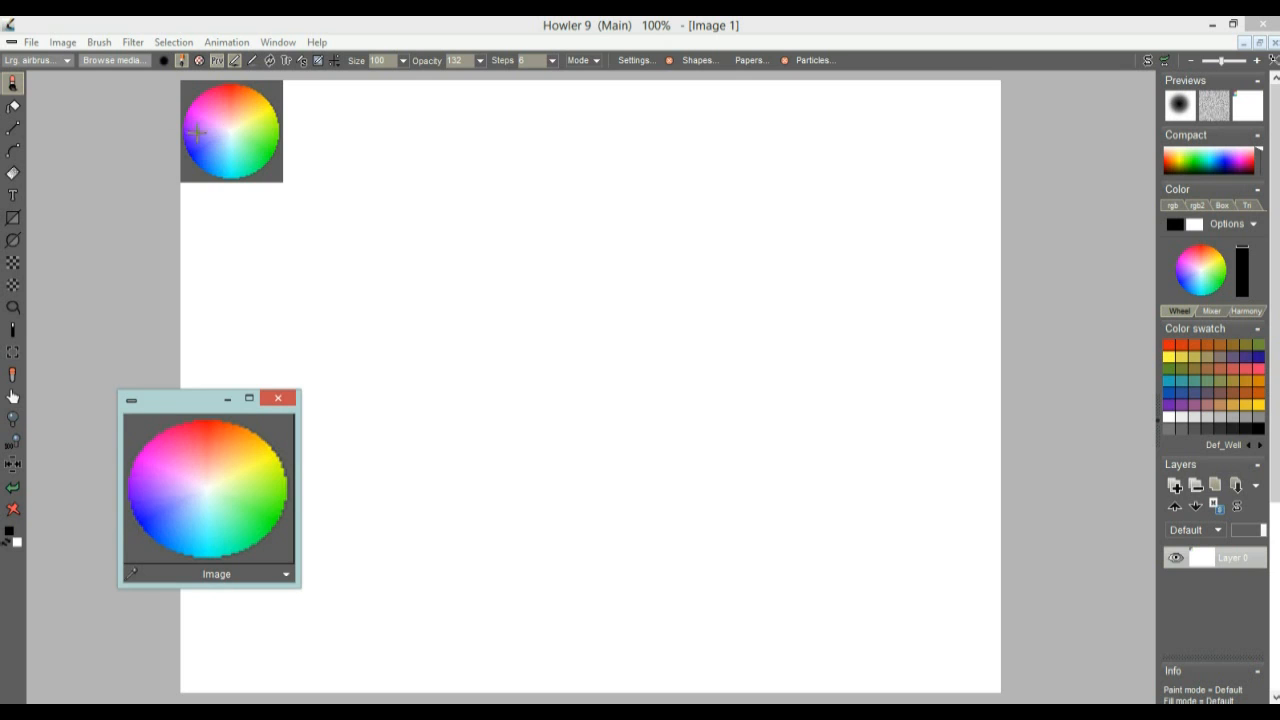
pyautogui.click(287, 577)
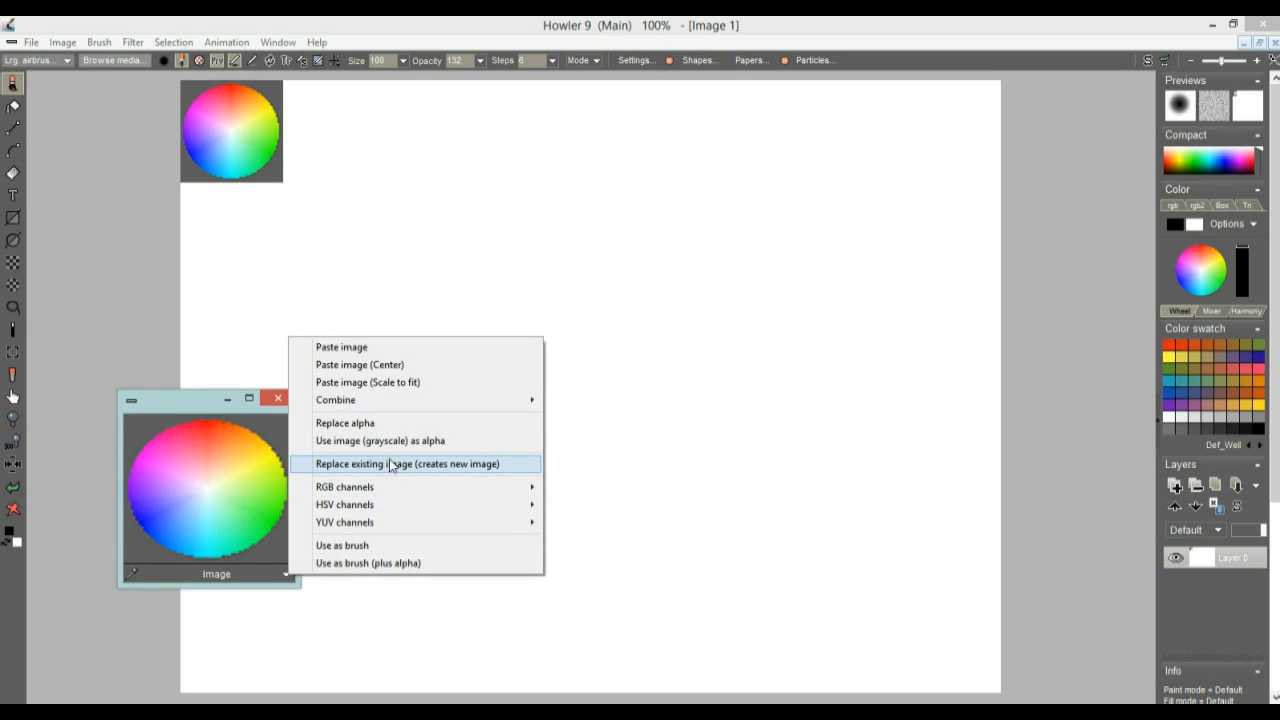
pyautogui.click(377, 402)
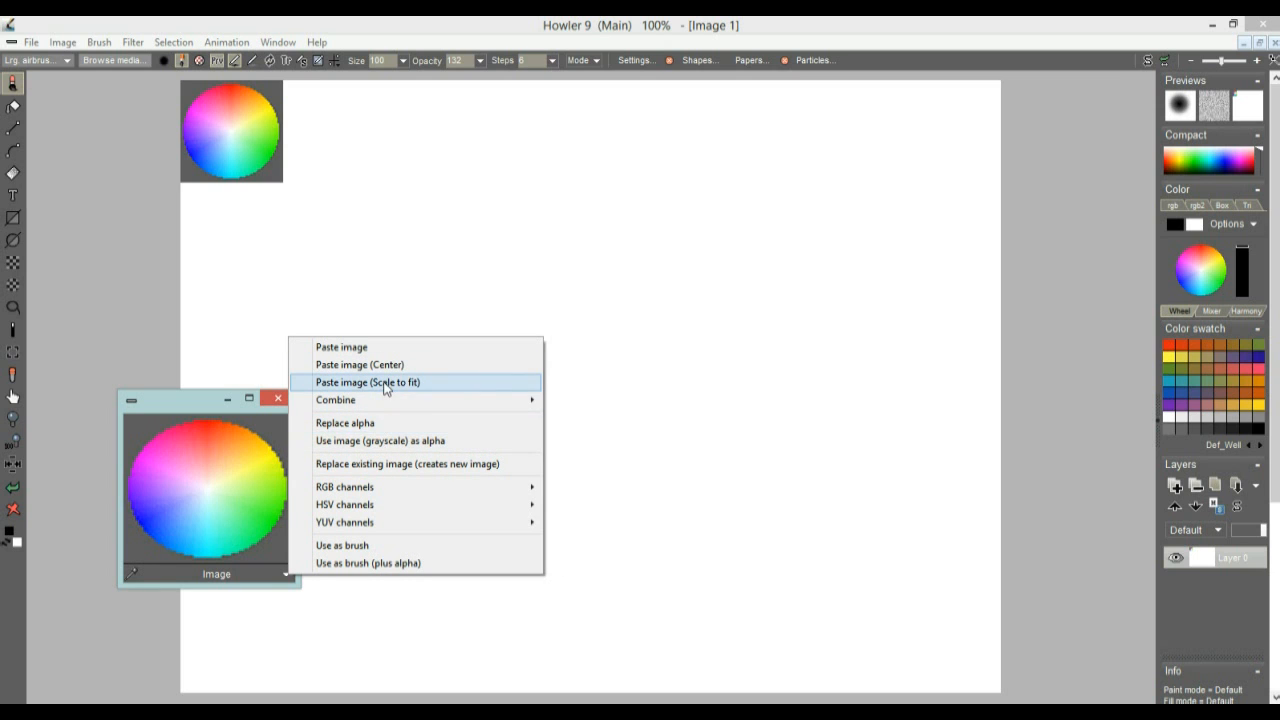
pyautogui.click(384, 382)
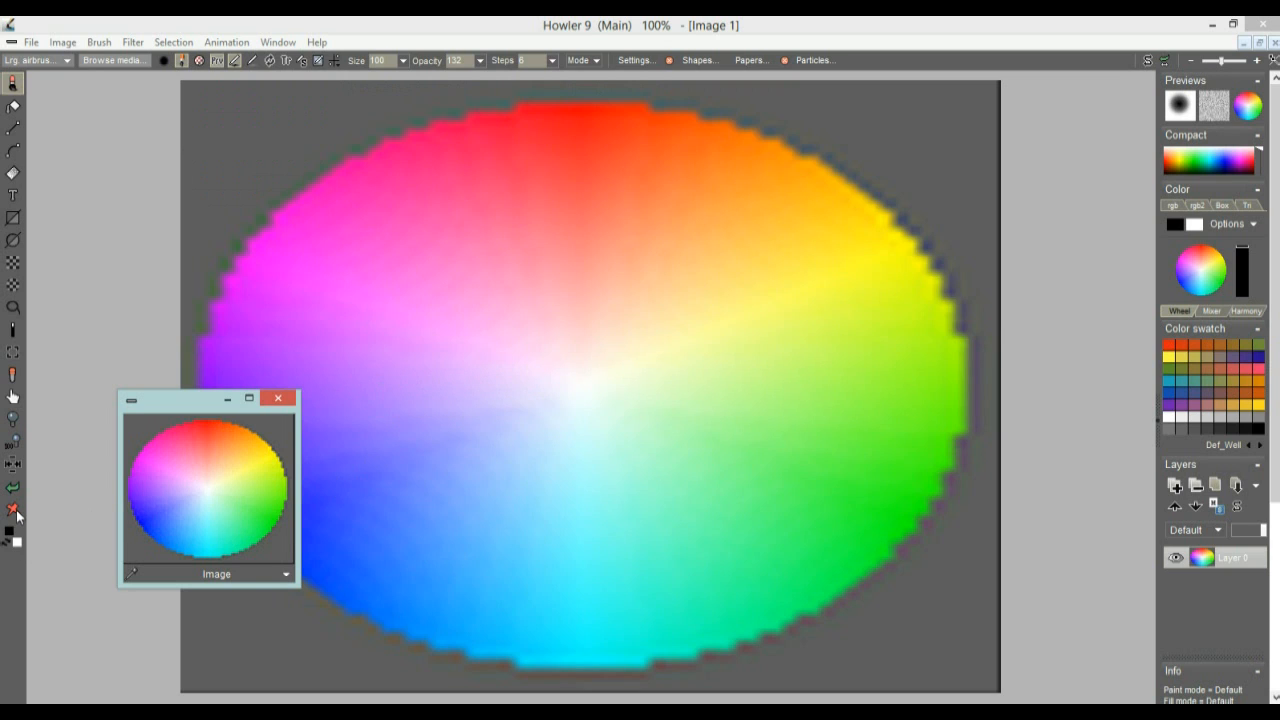
pyautogui.click(13, 510)
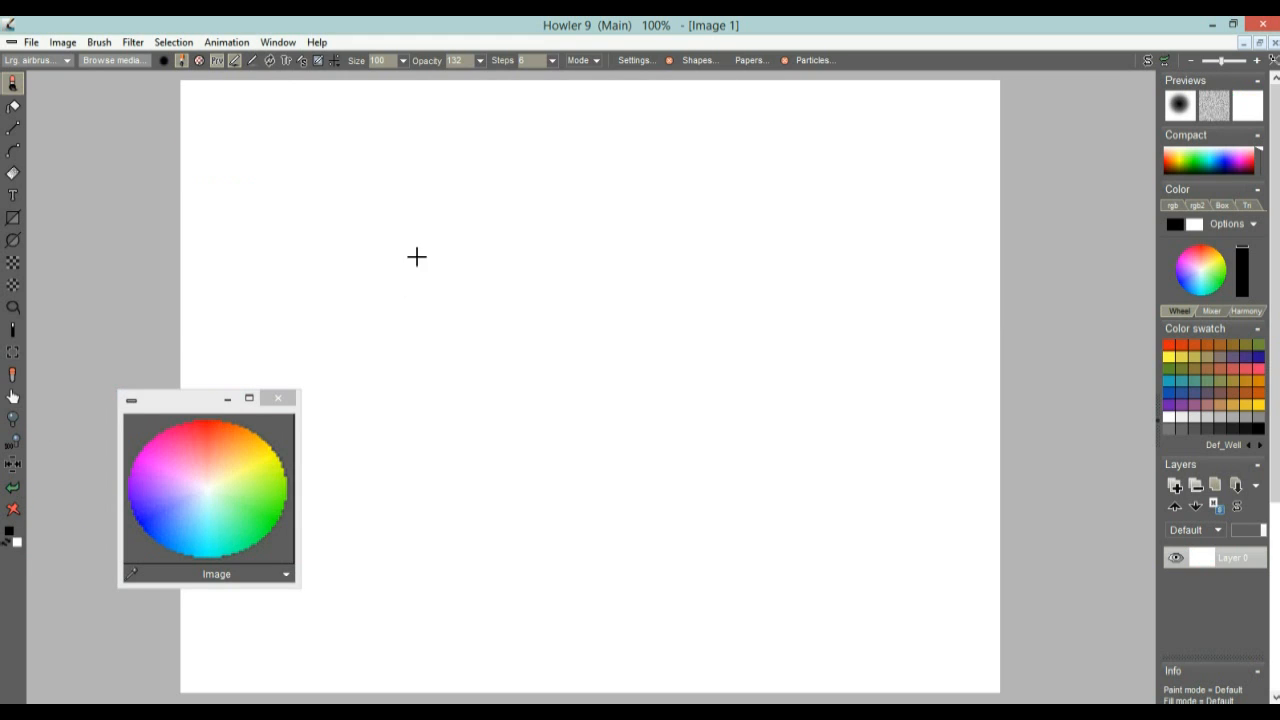
# Choose peach as the primary colour on the Color wheel, and move the stored image window near the canvas's upper-right corner
pyautogui.moveTo(179, 398); pyautogui.dragTo(996, 257)
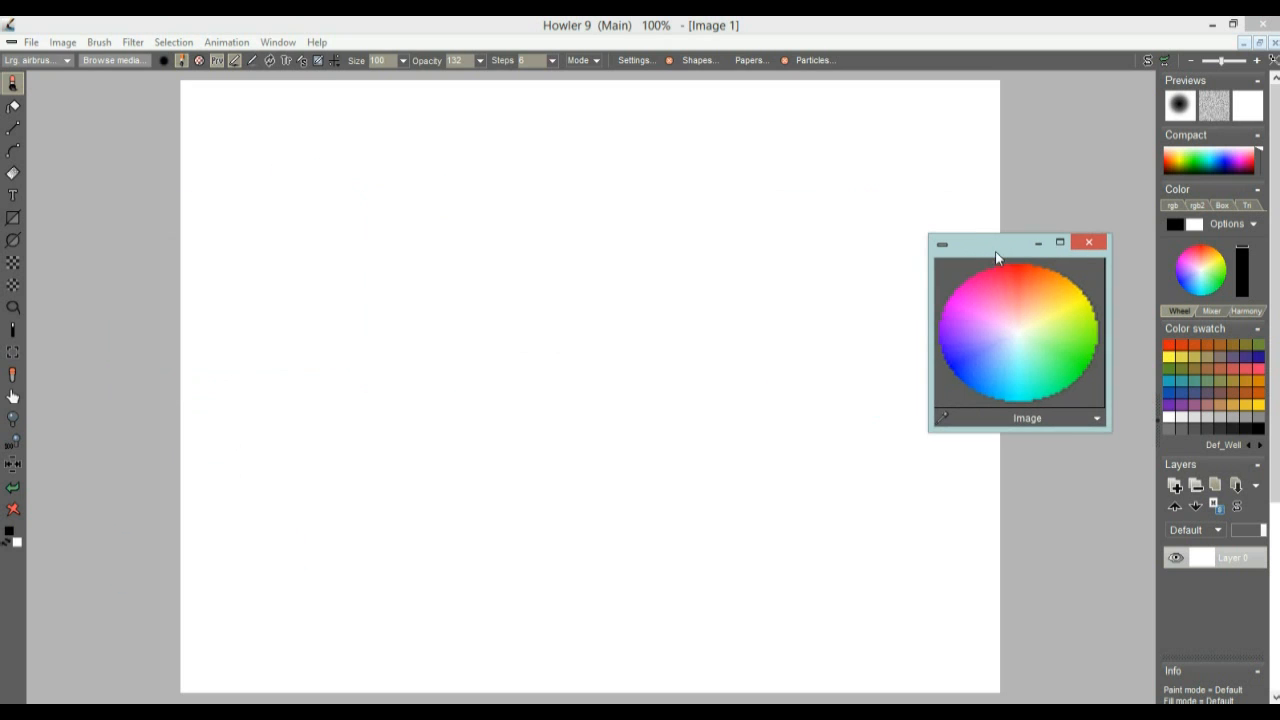
pyautogui.click(1212, 254)
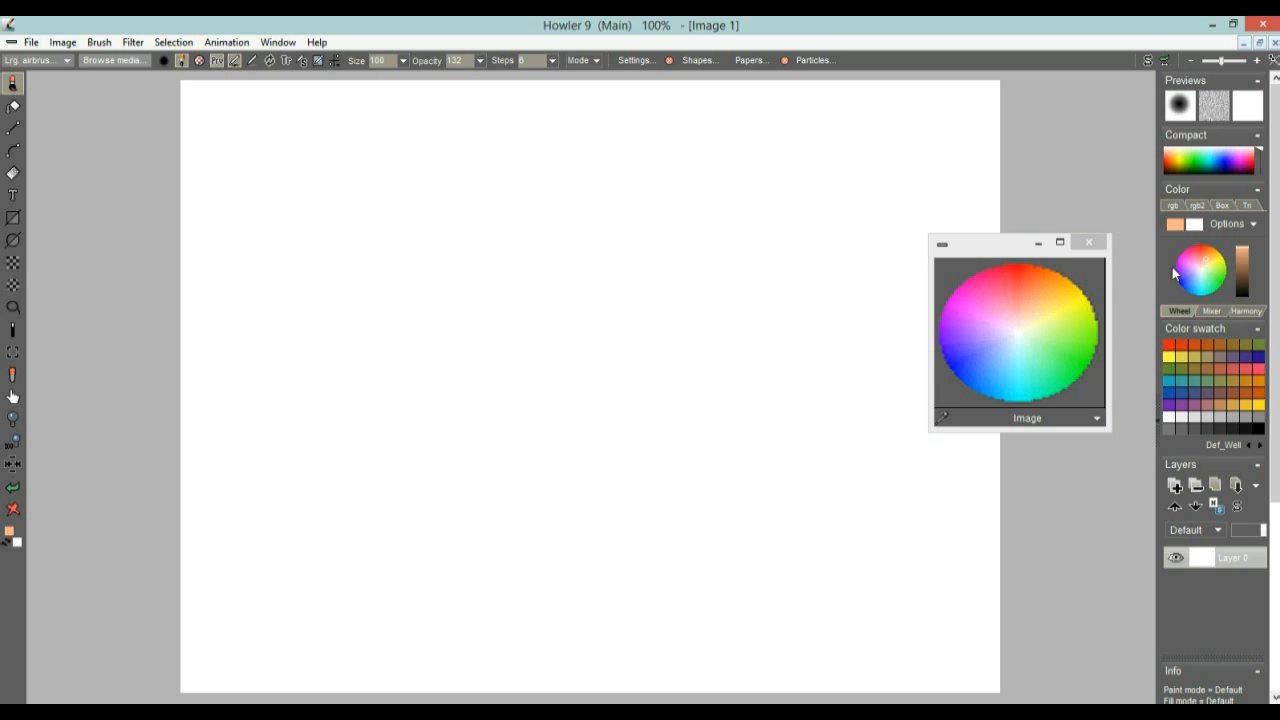
pyautogui.moveTo(991, 246); pyautogui.dragTo(909, 107)
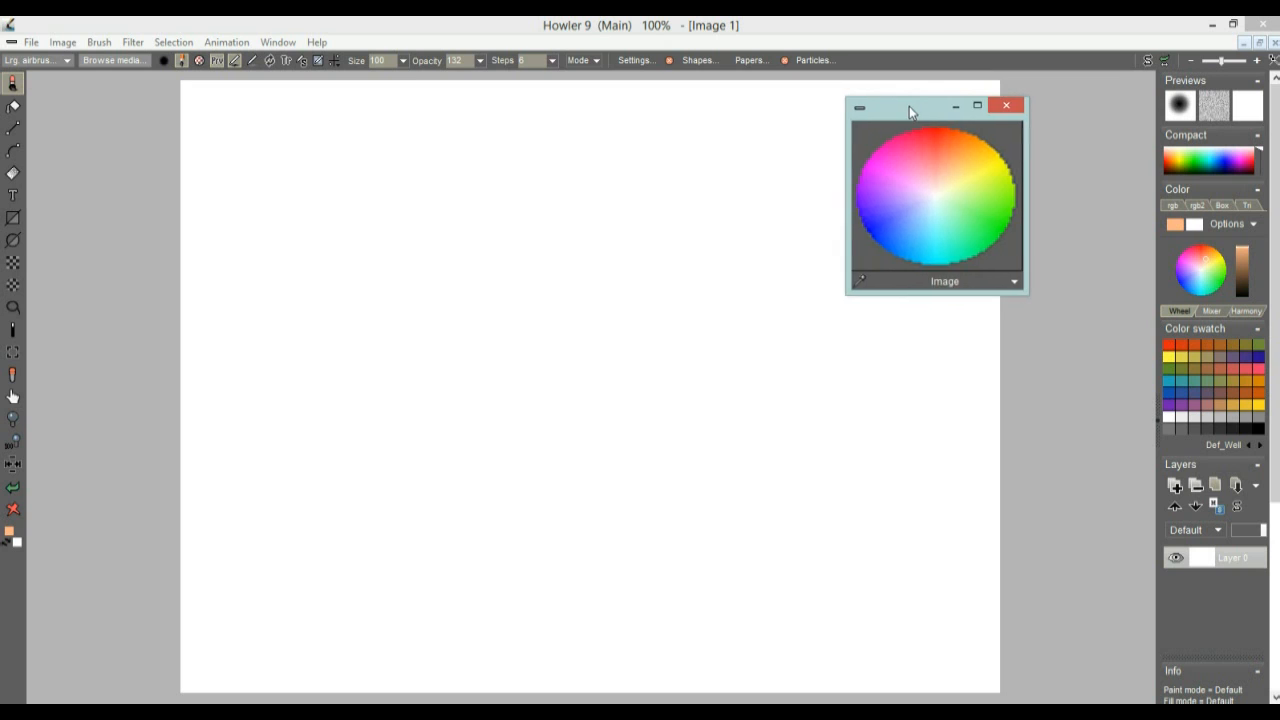
pyautogui.moveTo(907, 108); pyautogui.dragTo(904, 128)
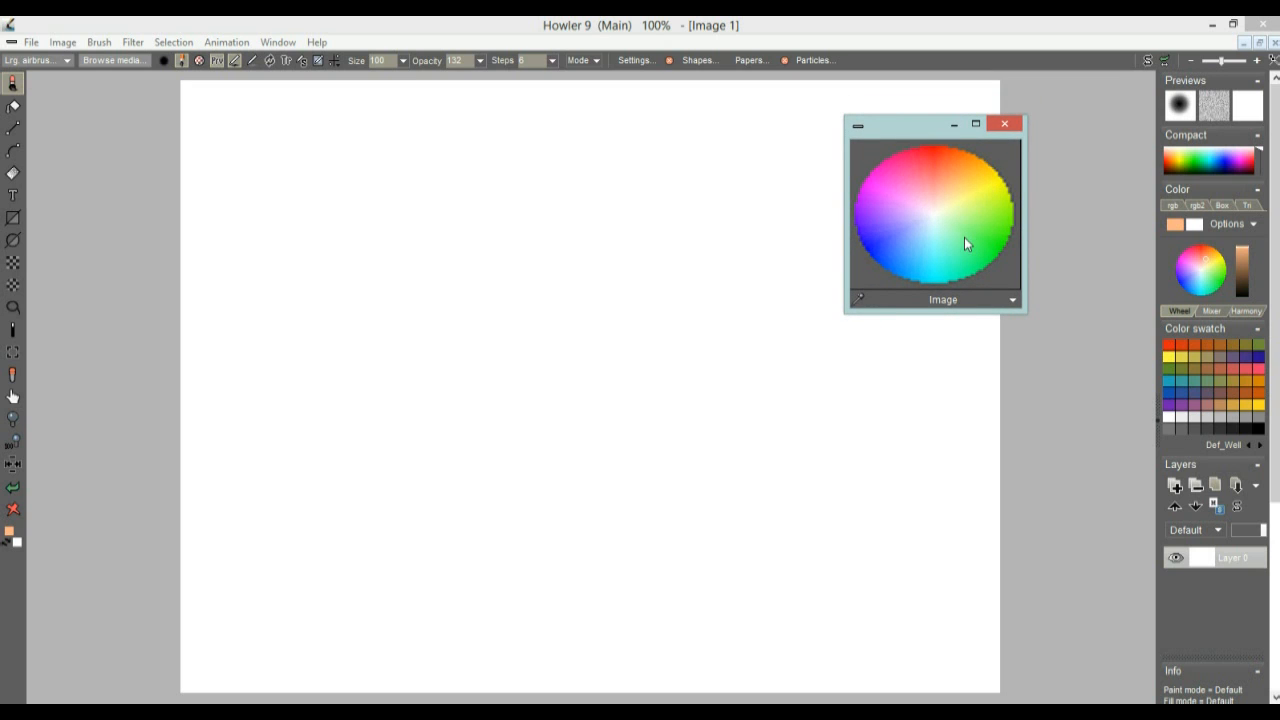
# Turn on the colour sampler in the stored image window and place the window over the canvas's right edge
pyautogui.click(858, 300)
pyautogui.moveTo(904, 123); pyautogui.dragTo(1034, 292)
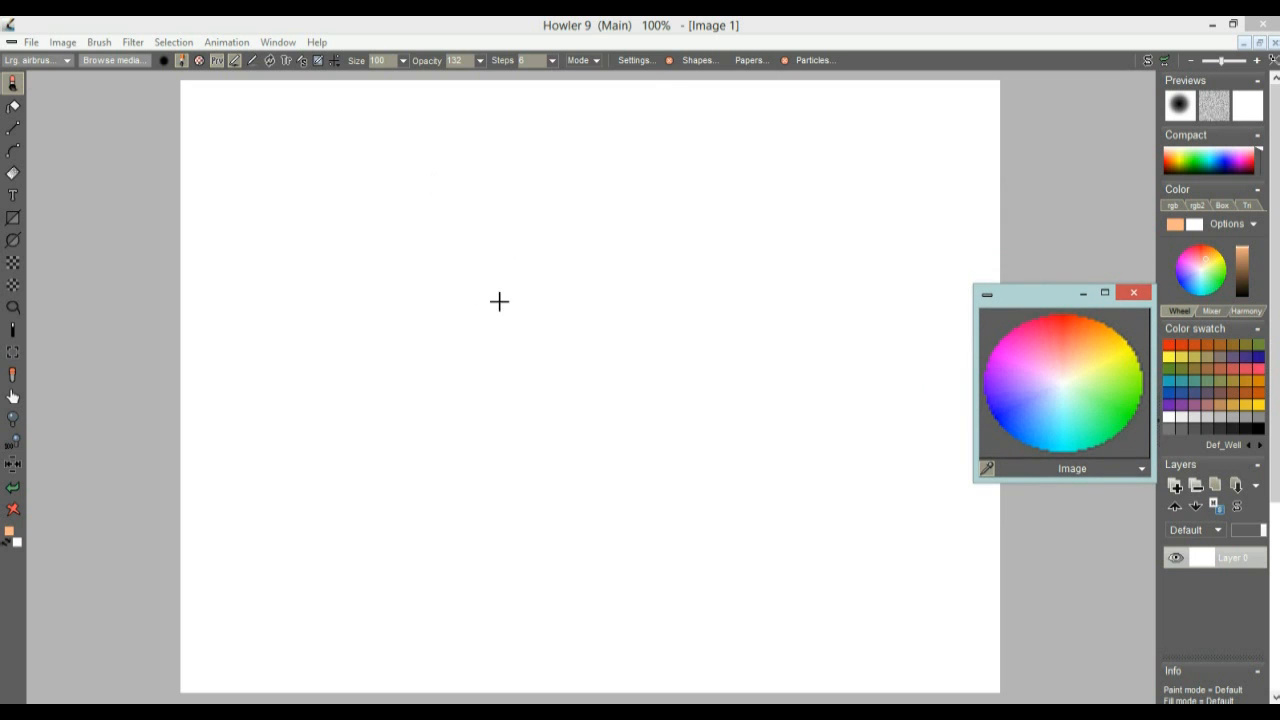
pyautogui.click(1144, 467)
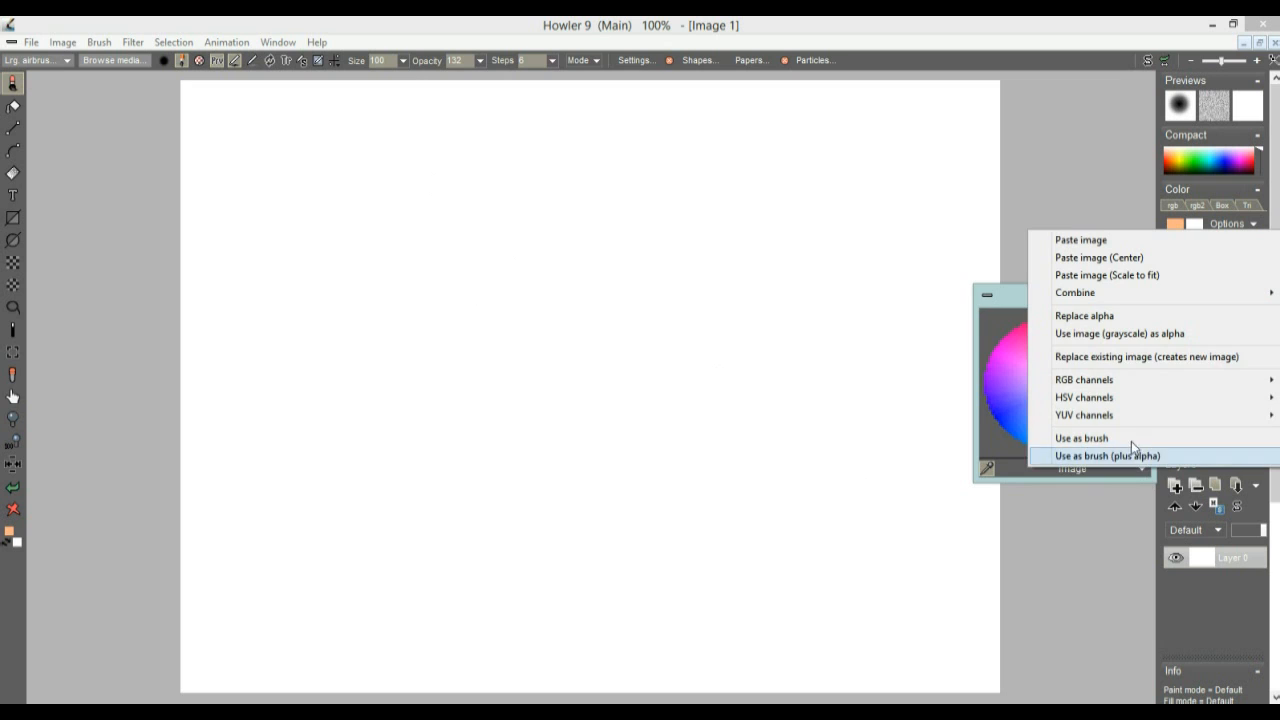
pyautogui.click(1043, 295)
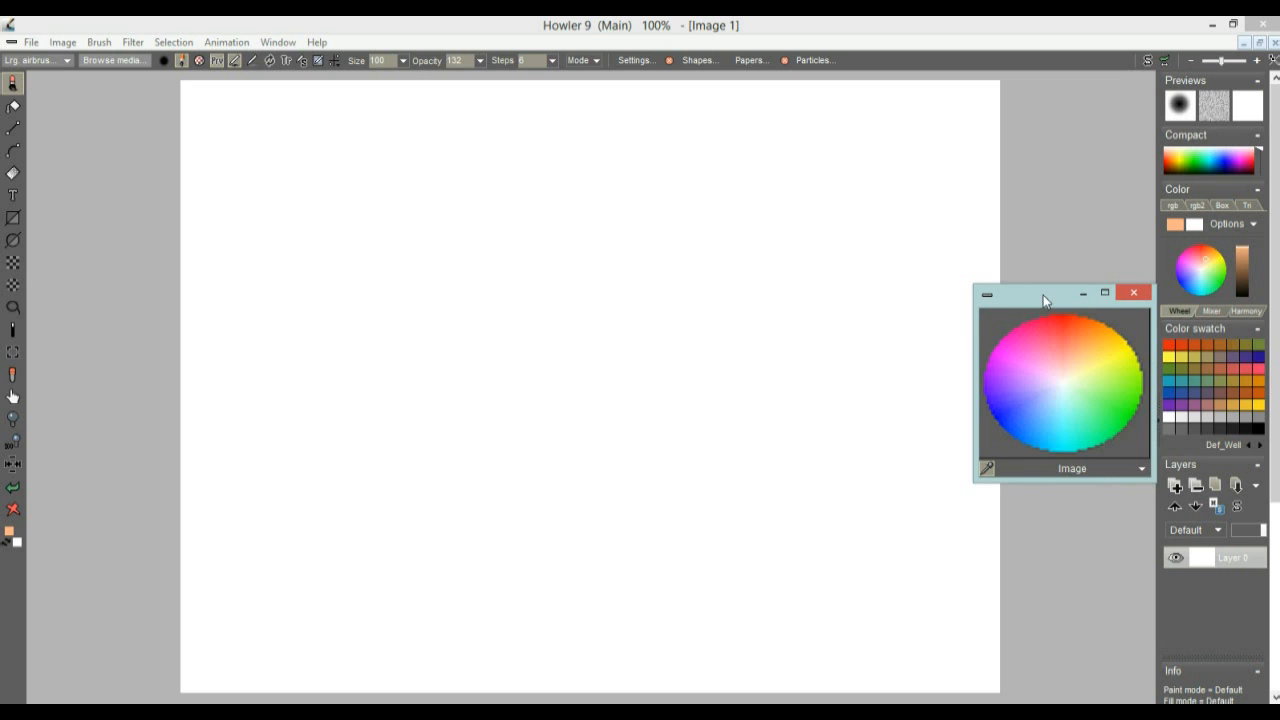
pyautogui.moveTo(1046, 295); pyautogui.dragTo(1001, 275)
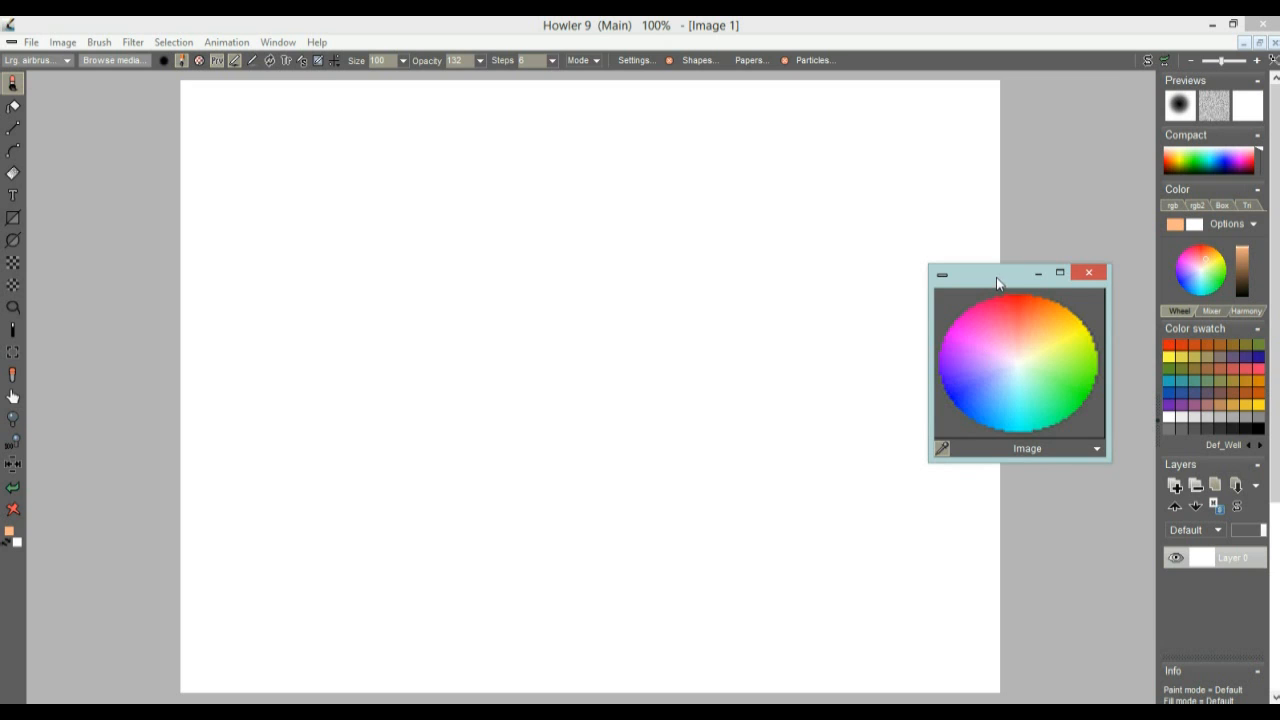
pyautogui.moveTo(997, 276); pyautogui.dragTo(1020, 194)
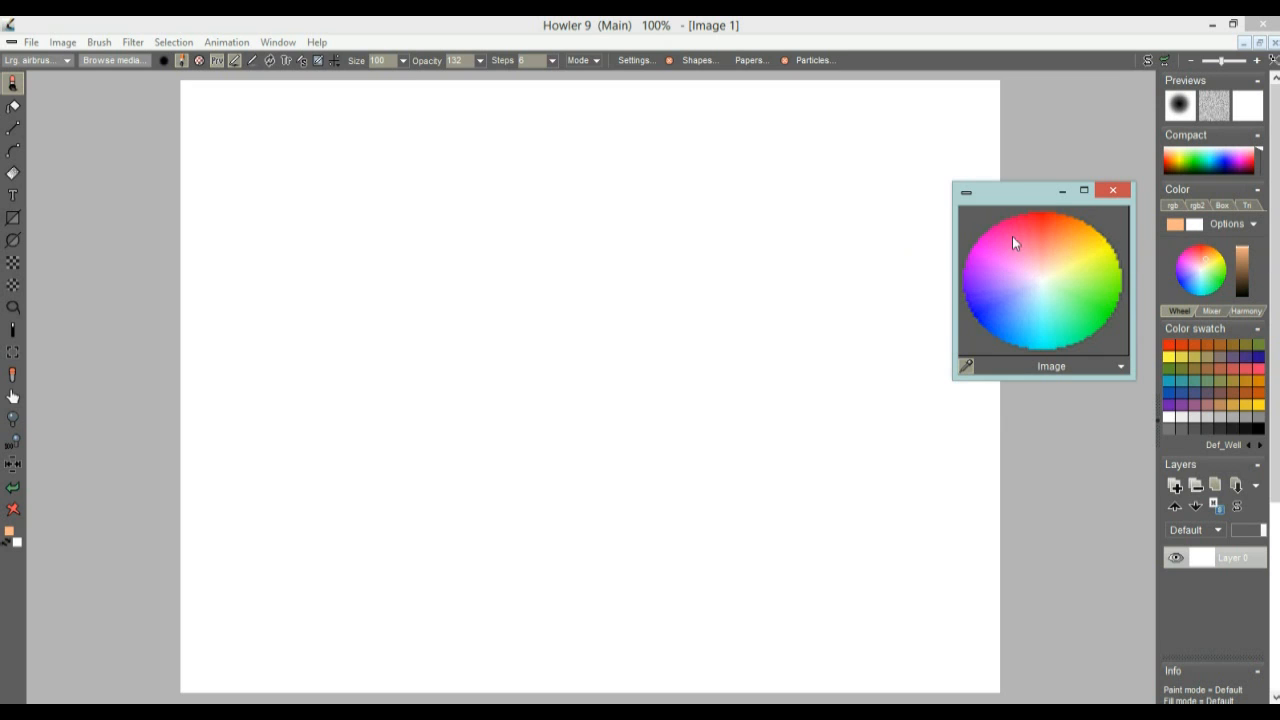
# Sample green, red-orange and orange from the stored colour wheel, and paint overlapping test scribbles on the canvas
pyautogui.moveTo(1019, 229); pyautogui.dragTo(1112, 288)
pyautogui.moveTo(829, 168); pyautogui.dragTo(812, 268)
pyautogui.moveTo(1080, 275); pyautogui.dragTo(1057, 229)
pyautogui.moveTo(869, 191)
pyautogui.mouseDown()
pyautogui.moveTo(808, 278)
pyautogui.moveTo(814, 251)
pyautogui.moveTo(812, 268)
pyautogui.mouseUp()
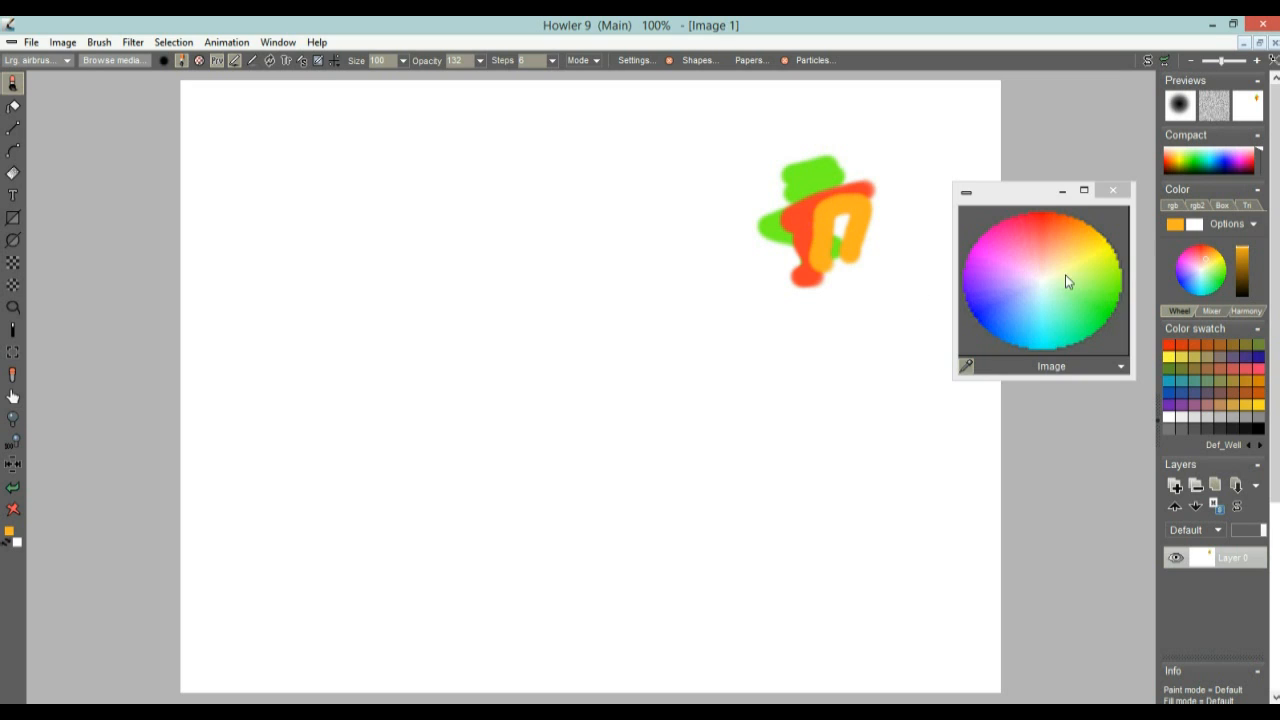
# Sample yellow as the primary and pink as the secondary colour from the stored wheel, and move its window slightly lower
pyautogui.click(1090, 250)
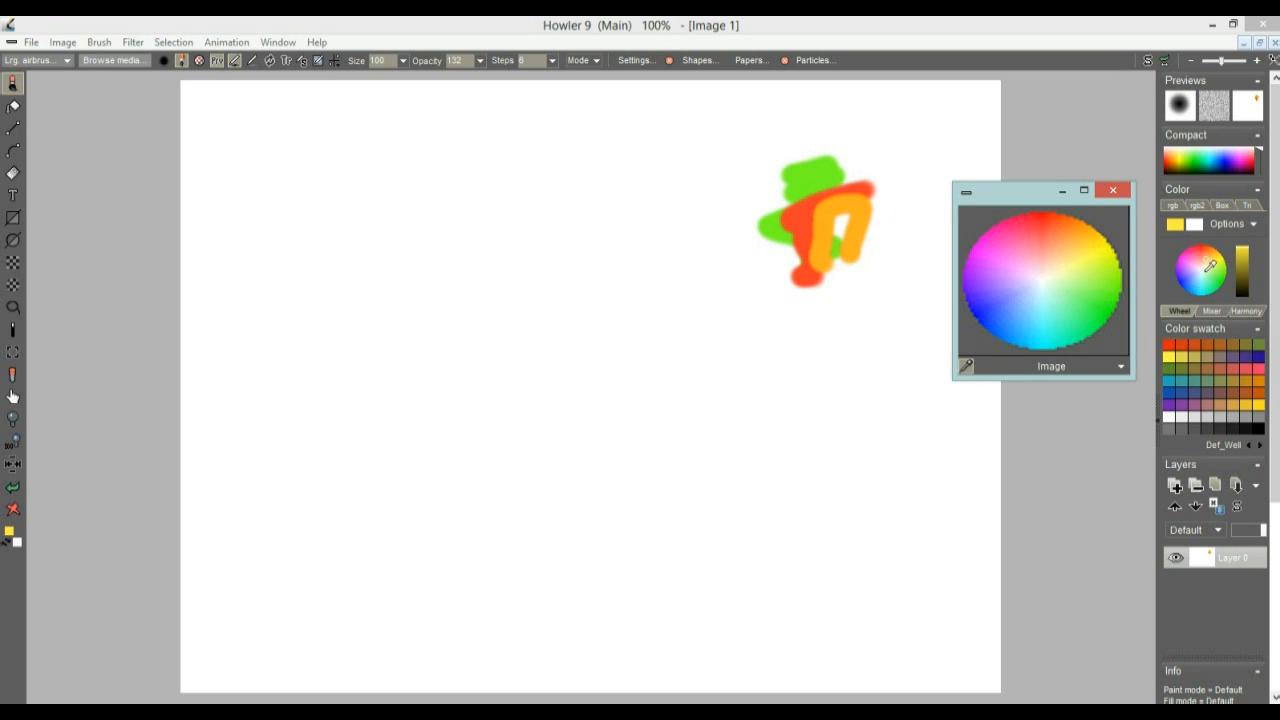
pyautogui.rightClick(1094, 331)
pyautogui.moveTo(1092, 325); pyautogui.dragTo(1018, 268)
pyautogui.moveTo(1013, 194); pyautogui.dragTo(973, 269)
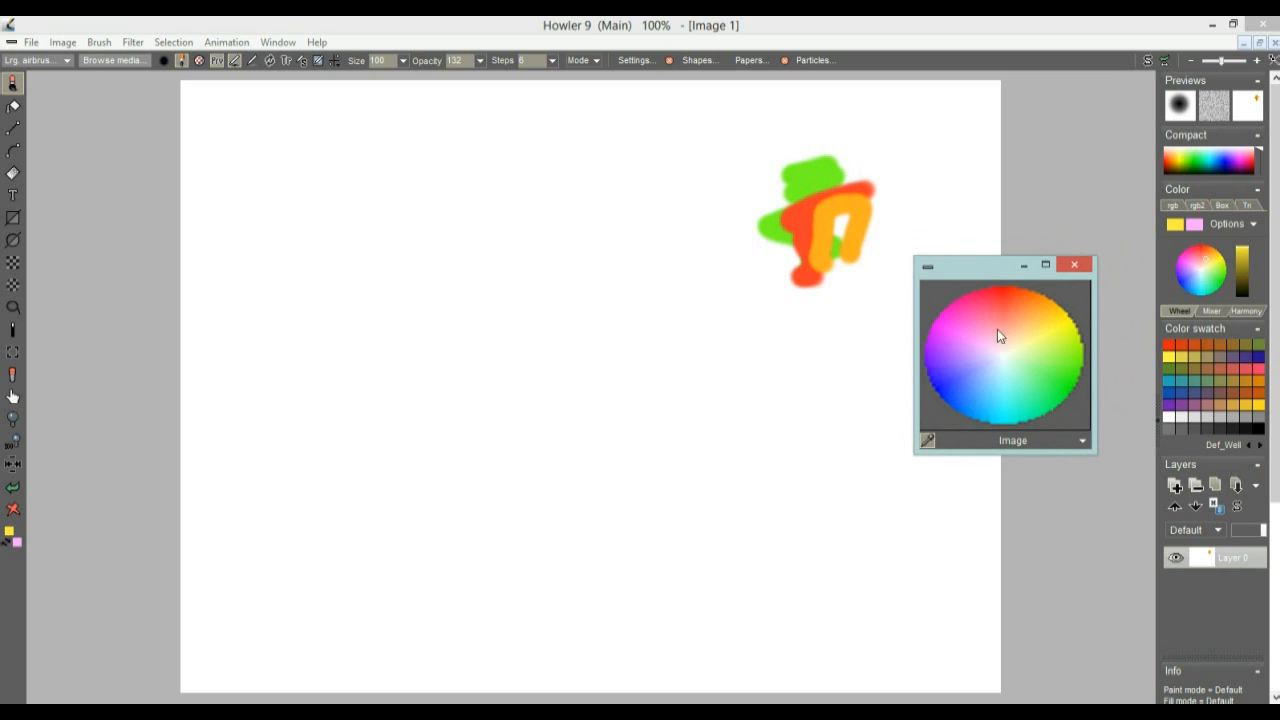
# Sample pink as primary, paint periwinkle, sky blue and green scribbles below the first ones with sampled colours, and shrink the stored image window
pyautogui.moveTo(1013, 359); pyautogui.dragTo(1037, 311)
pyautogui.moveTo(996, 361); pyautogui.dragTo(963, 371)
pyautogui.rightClick(986, 299)
pyautogui.moveTo(806, 328)
pyautogui.mouseDown()
pyautogui.moveTo(791, 357)
pyautogui.moveTo(846, 417)
pyautogui.moveTo(885, 425)
pyautogui.mouseUp()
pyautogui.moveTo(1004, 391); pyautogui.dragTo(989, 413)
pyautogui.moveTo(858, 282)
pyautogui.mouseDown()
pyautogui.moveTo(877, 309)
pyautogui.moveTo(838, 392)
pyautogui.moveTo(848, 396)
pyautogui.mouseUp()
pyautogui.click(1034, 381)
pyautogui.moveTo(880, 275)
pyautogui.mouseDown()
pyautogui.moveTo(846, 286)
pyautogui.moveTo(883, 323)
pyautogui.moveTo(870, 339)
pyautogui.moveTo(908, 287)
pyautogui.mouseUp()
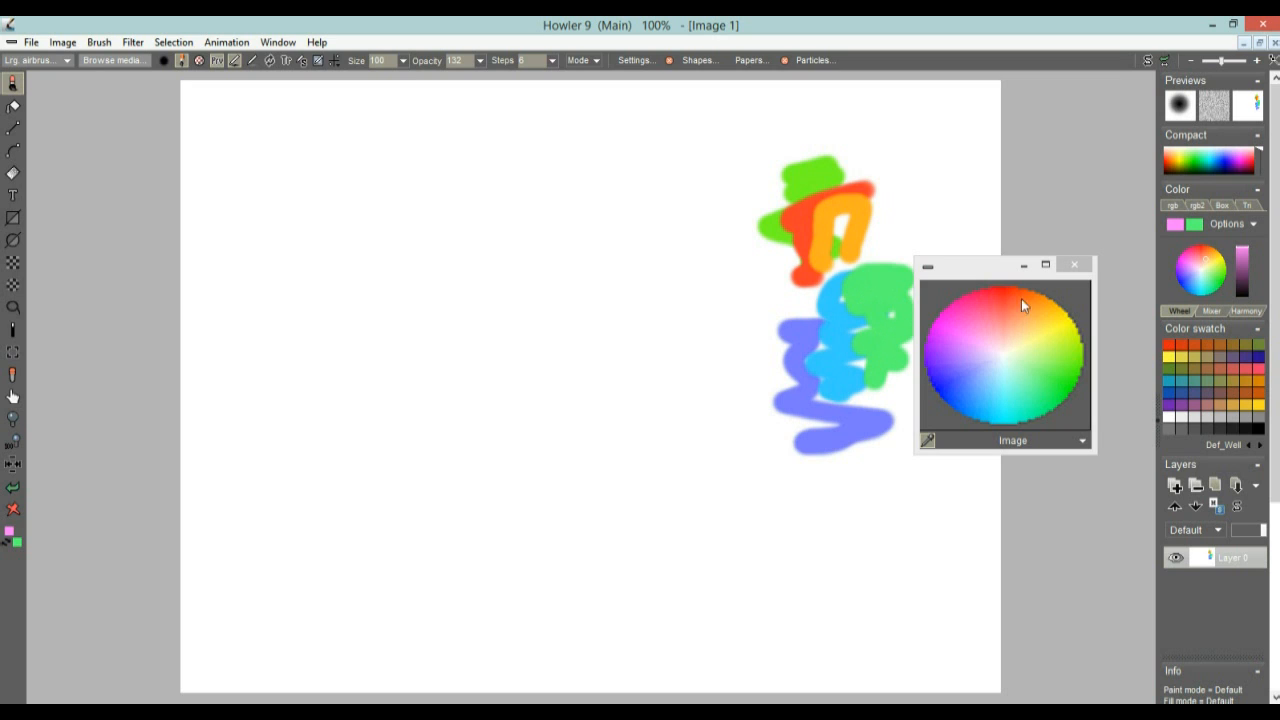
pyautogui.moveTo(1090, 450); pyautogui.dragTo(1028, 380)
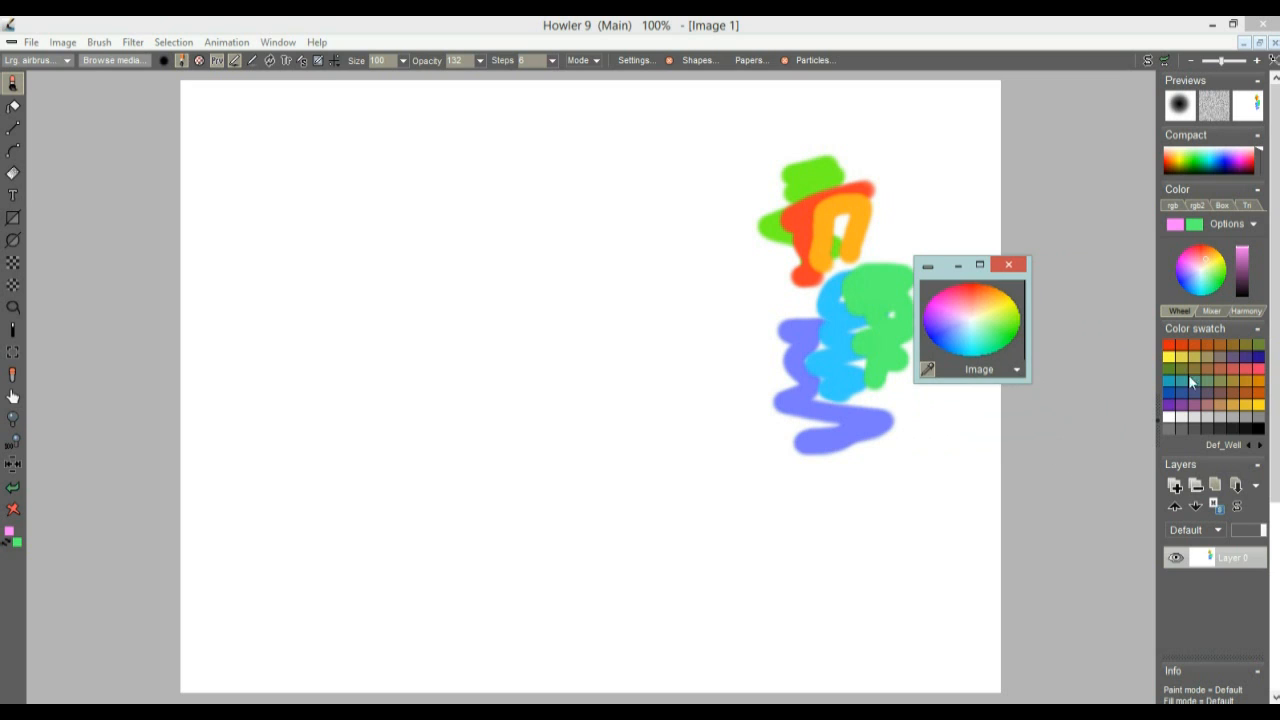
# Try the Mixer, Harmony and Box colour pickers, choosing olive in the Mixer and a blue-violet primary in the Box
pyautogui.click(1212, 311)
pyautogui.click(1230, 332)
pyautogui.moveTo(1227, 337)
pyautogui.mouseDown()
pyautogui.moveTo(1203, 341)
pyautogui.moveTo(1208, 325)
pyautogui.moveTo(1228, 346)
pyautogui.mouseUp()
pyautogui.click(1258, 455)
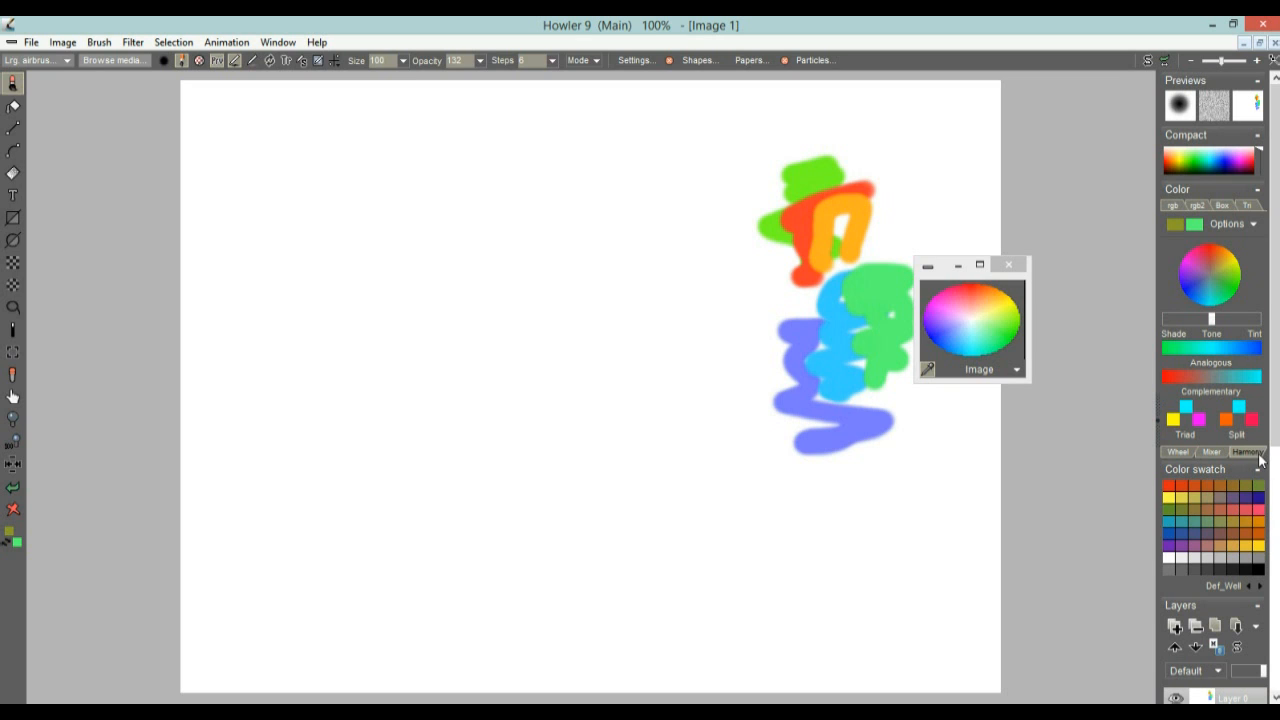
pyautogui.click(1225, 205)
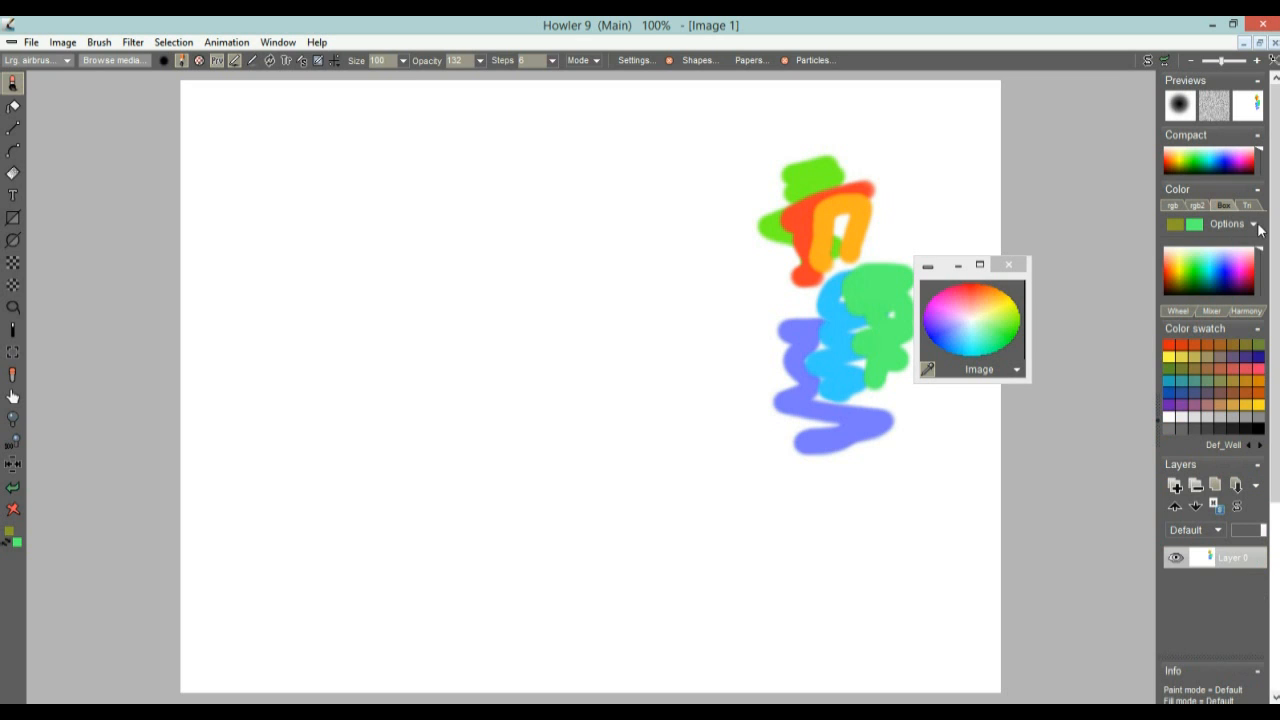
pyautogui.moveTo(1219, 266); pyautogui.dragTo(1227, 264)
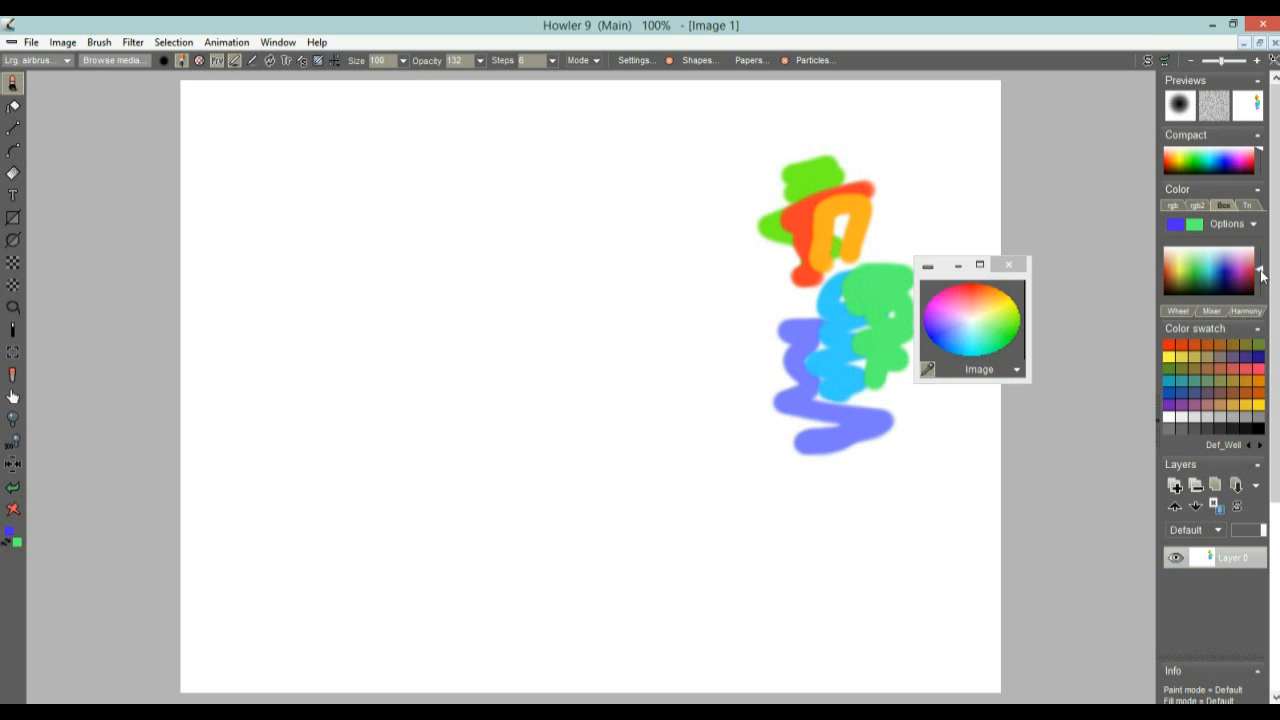
# Darken the Box picker and choose deep violet as the primary and dark blue as the secondary colour
pyautogui.moveTo(1263, 258)
pyautogui.mouseDown()
pyautogui.moveTo(1181, 267)
pyautogui.moveTo(1232, 274)
pyautogui.mouseUp()
pyautogui.rightClick(1228, 268)
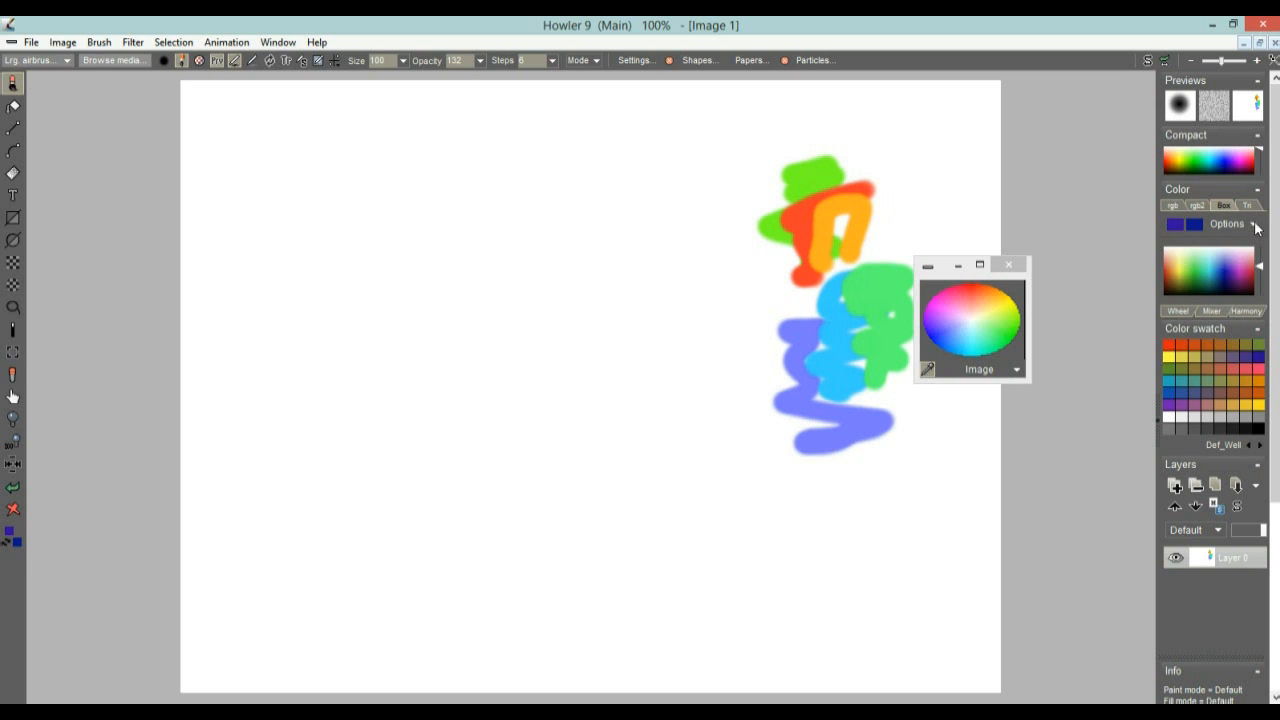
pyautogui.click(1255, 224)
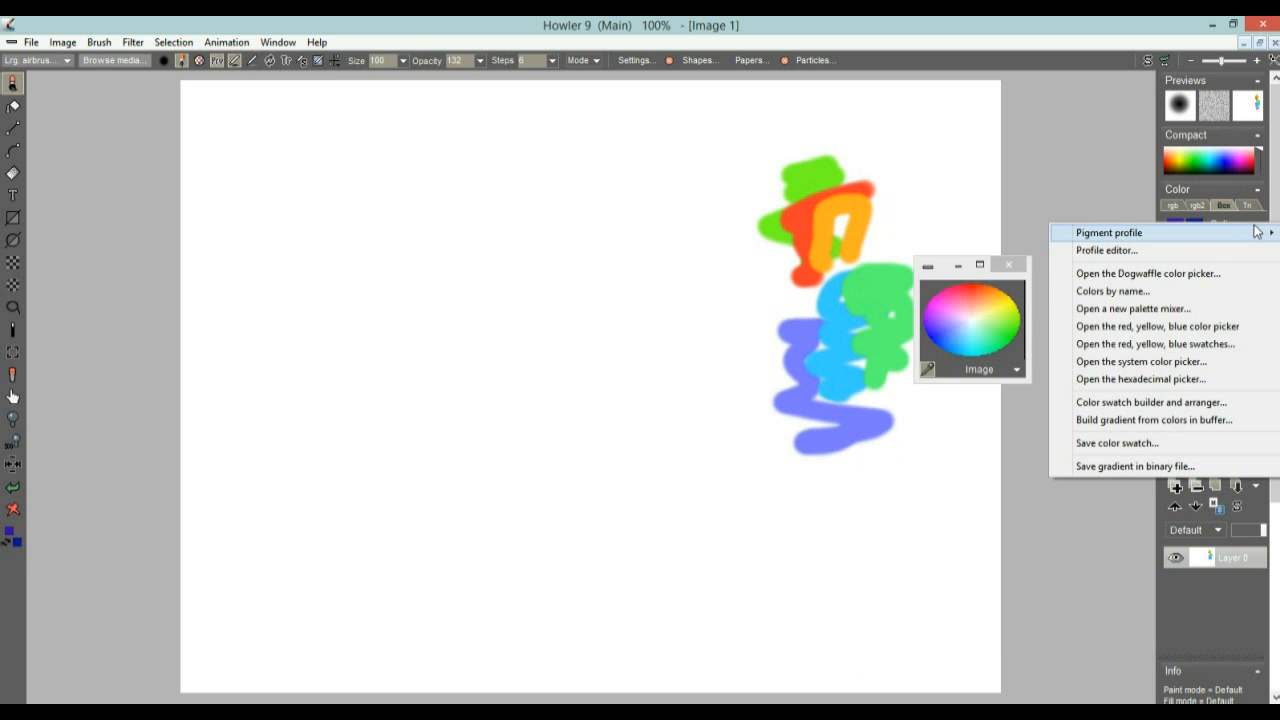
pyautogui.click(1134, 203)
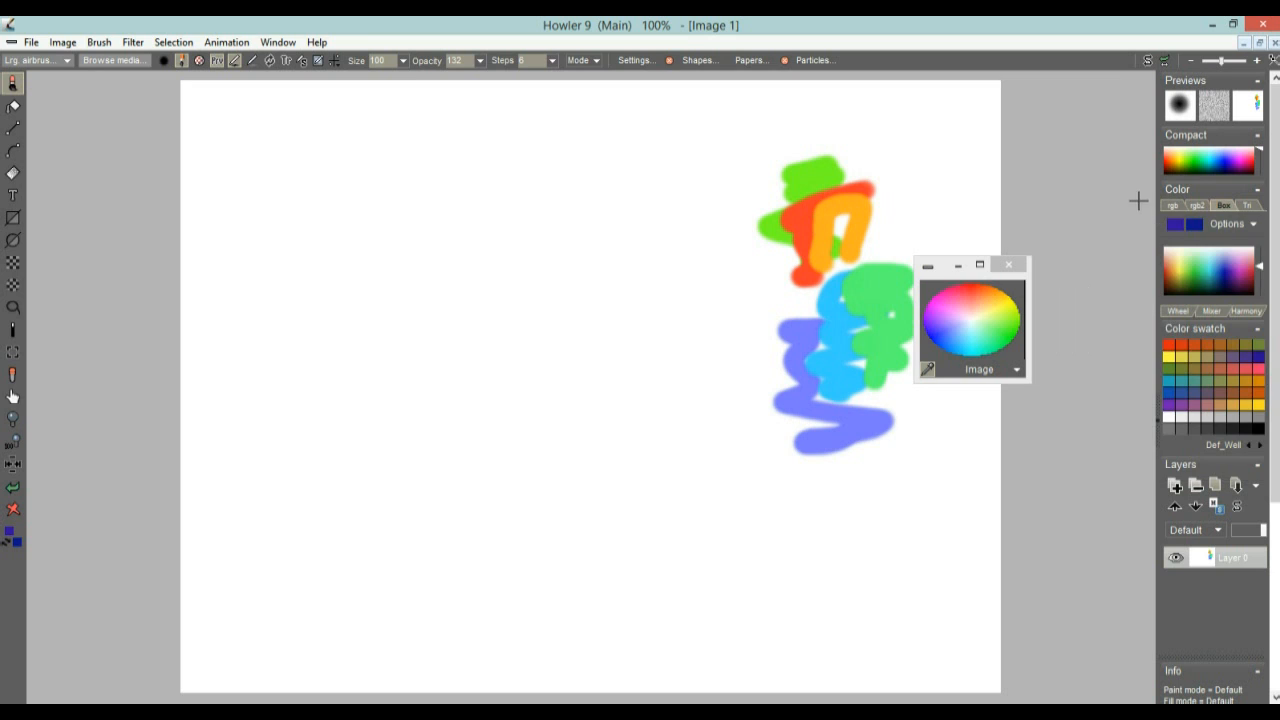
# Open the red, yellow, blue color picker and place its window over the empty part of the canvas beside the scribbles
pyautogui.click(1256, 226)
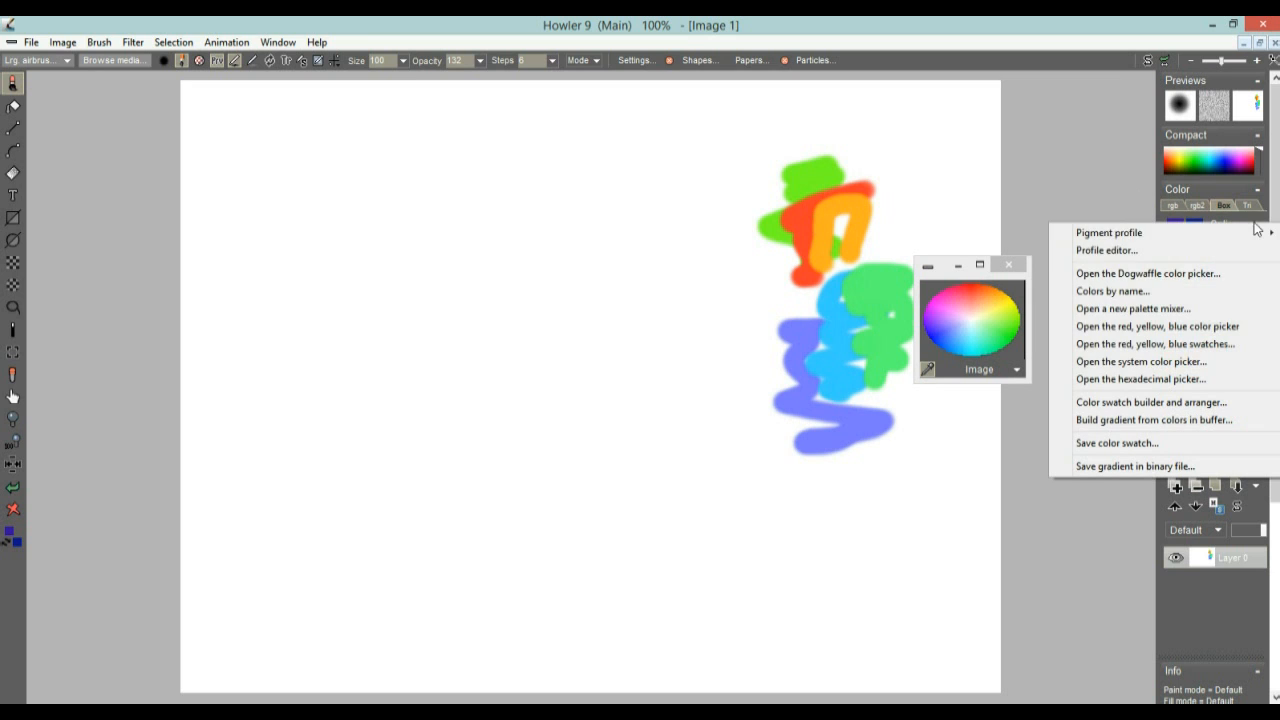
pyautogui.click(1172, 336)
pyautogui.moveTo(230, 205); pyautogui.dragTo(356, 186)
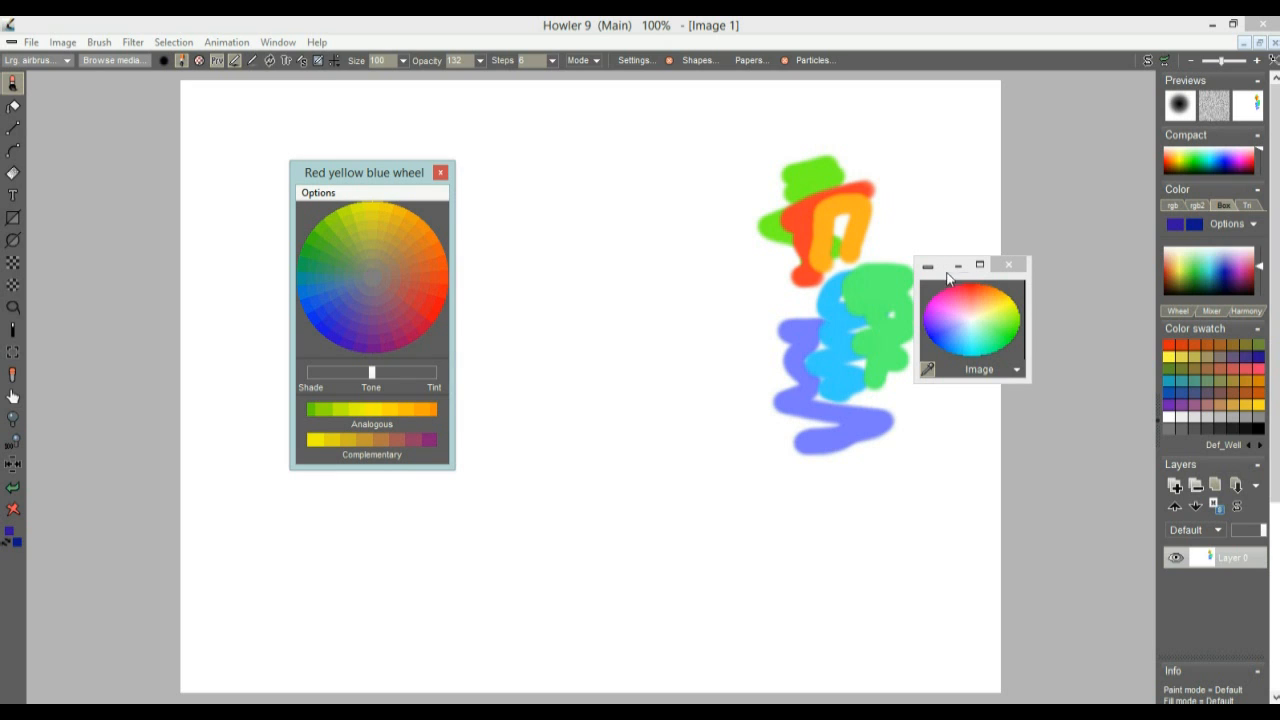
# Enlarge the stored colour-wheel window, move it higher, and switch the Color panel to the Wheel picker
pyautogui.moveTo(1029, 380); pyautogui.dragTo(1110, 472)
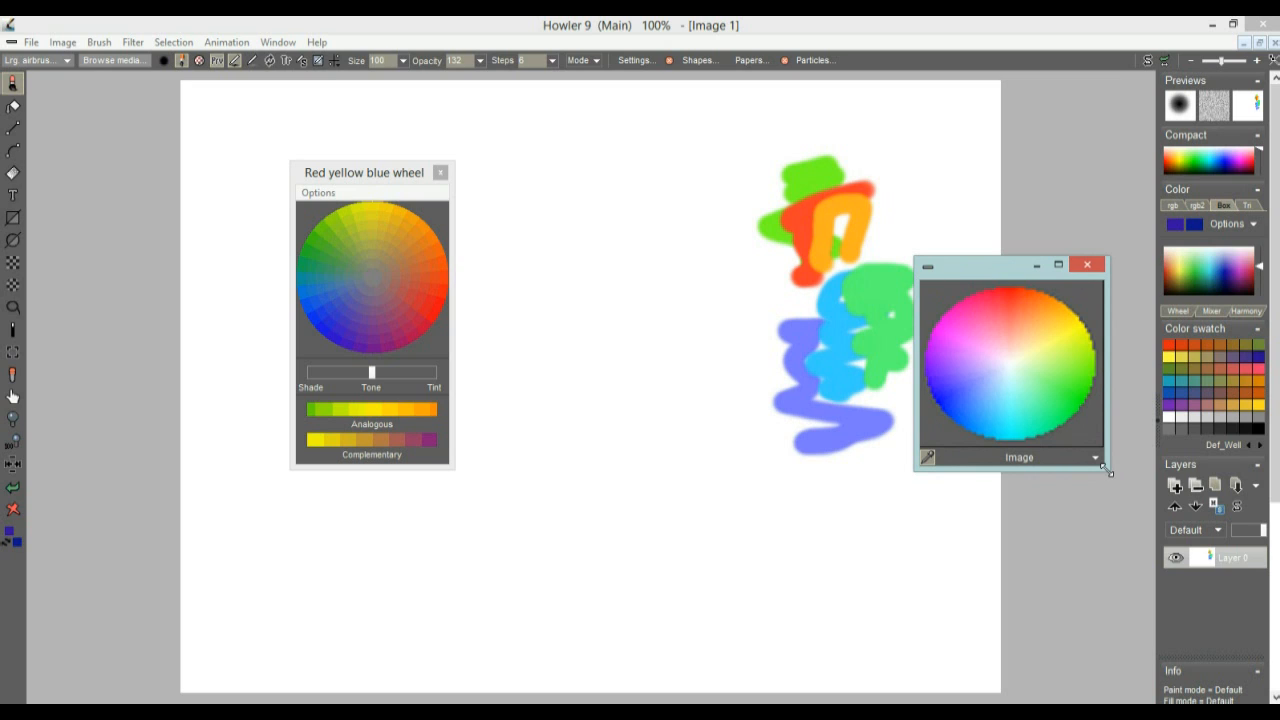
pyautogui.click(1175, 310)
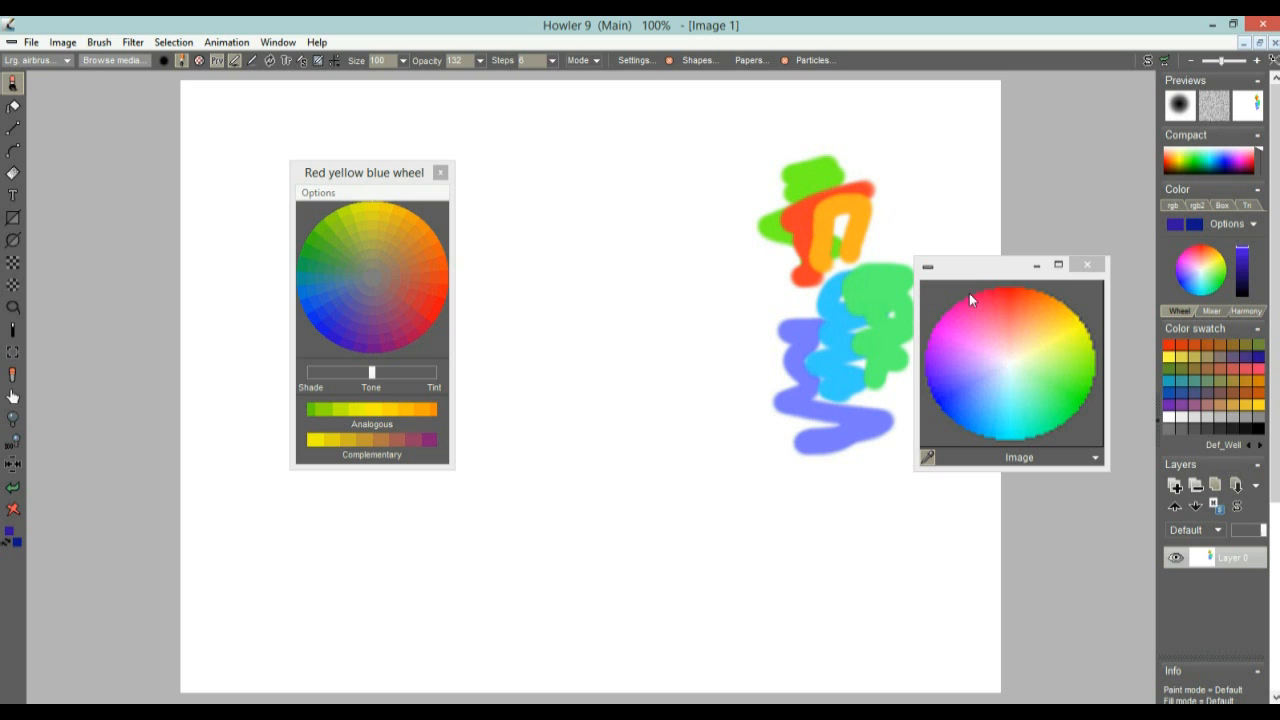
pyautogui.moveTo(968, 272); pyautogui.dragTo(977, 126)
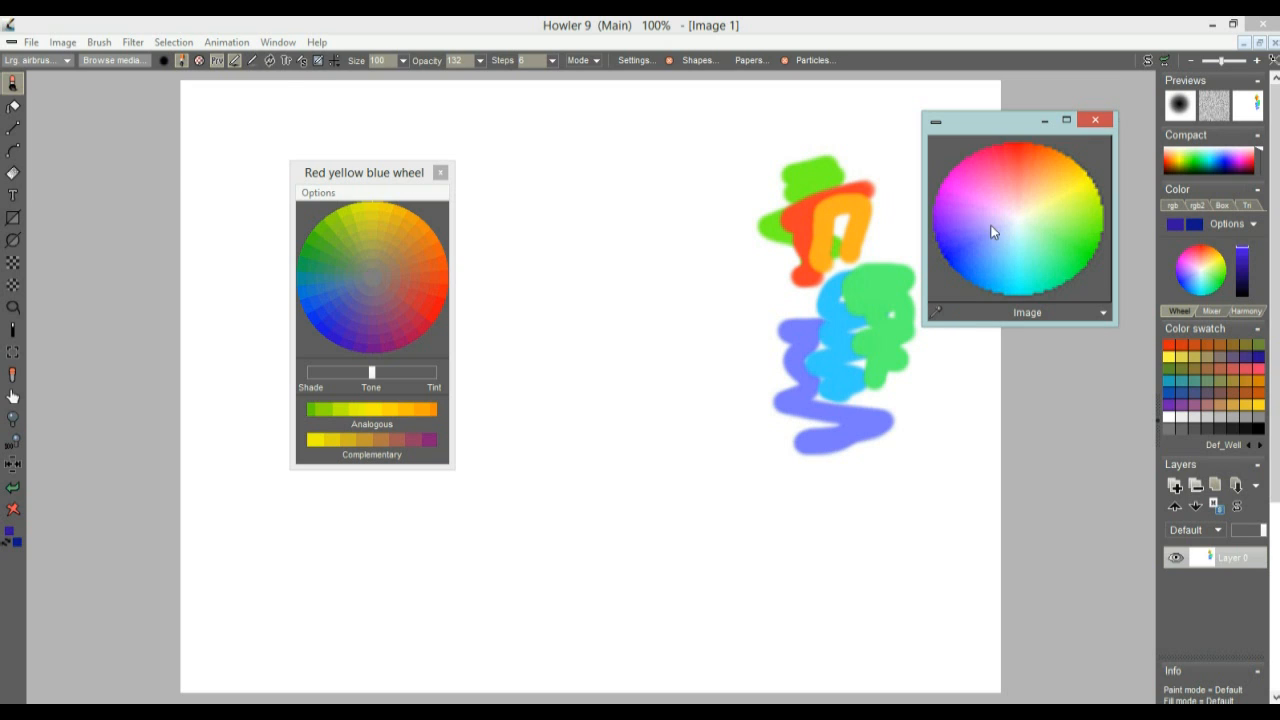
# Paste the stored colour wheel into the canvas's upper corner and add its red channel over the pasted copy
pyautogui.hotkey('ctrl', 'v')
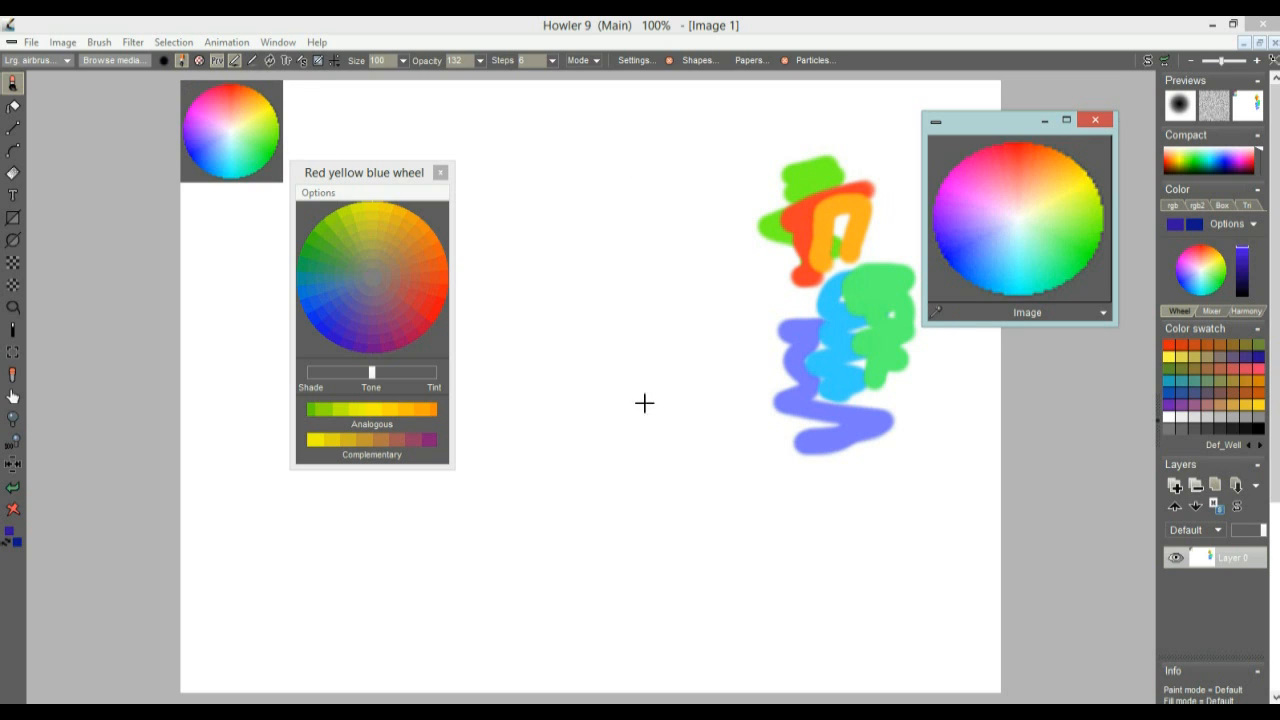
pyautogui.click(1104, 314)
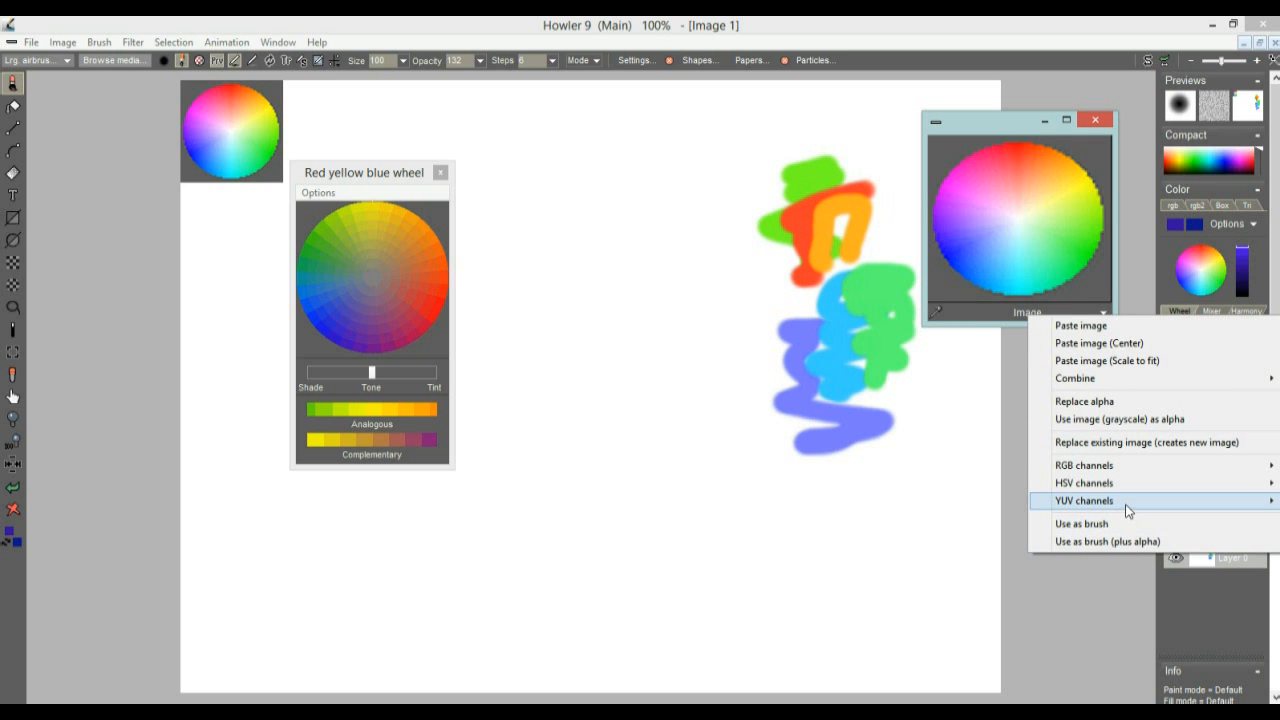
pyautogui.moveTo(1131, 467)
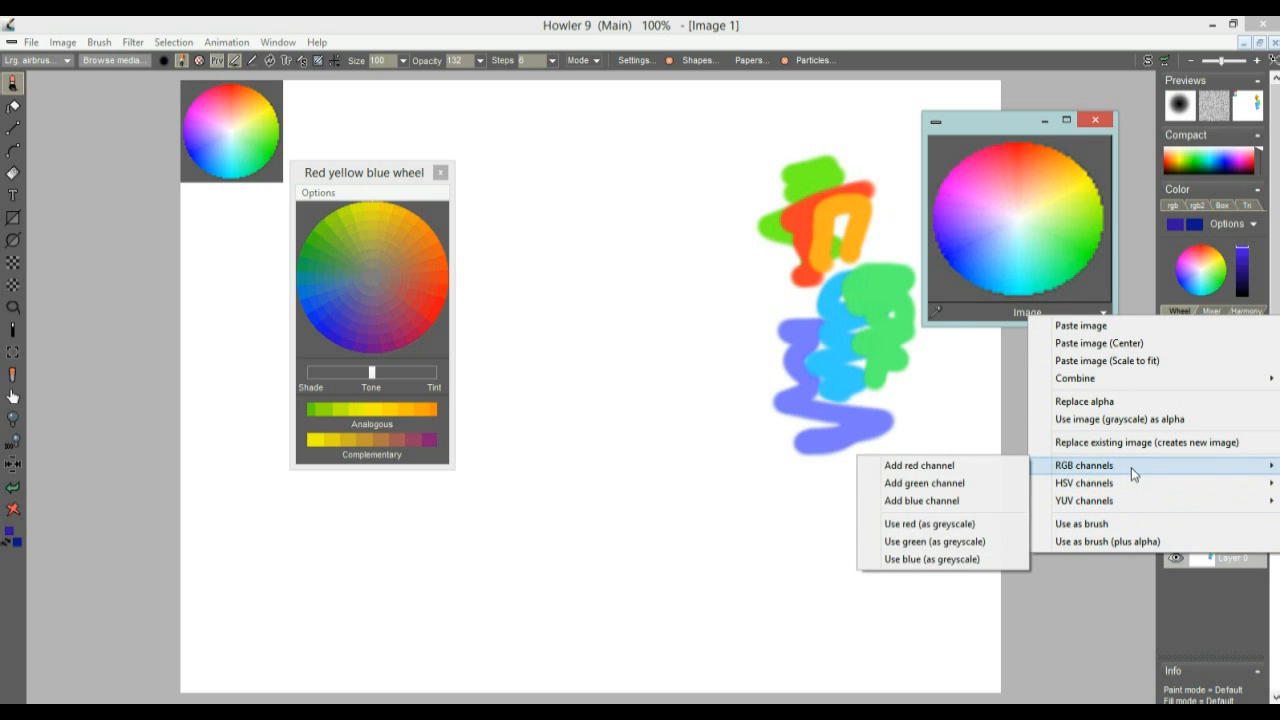
pyautogui.click(935, 469)
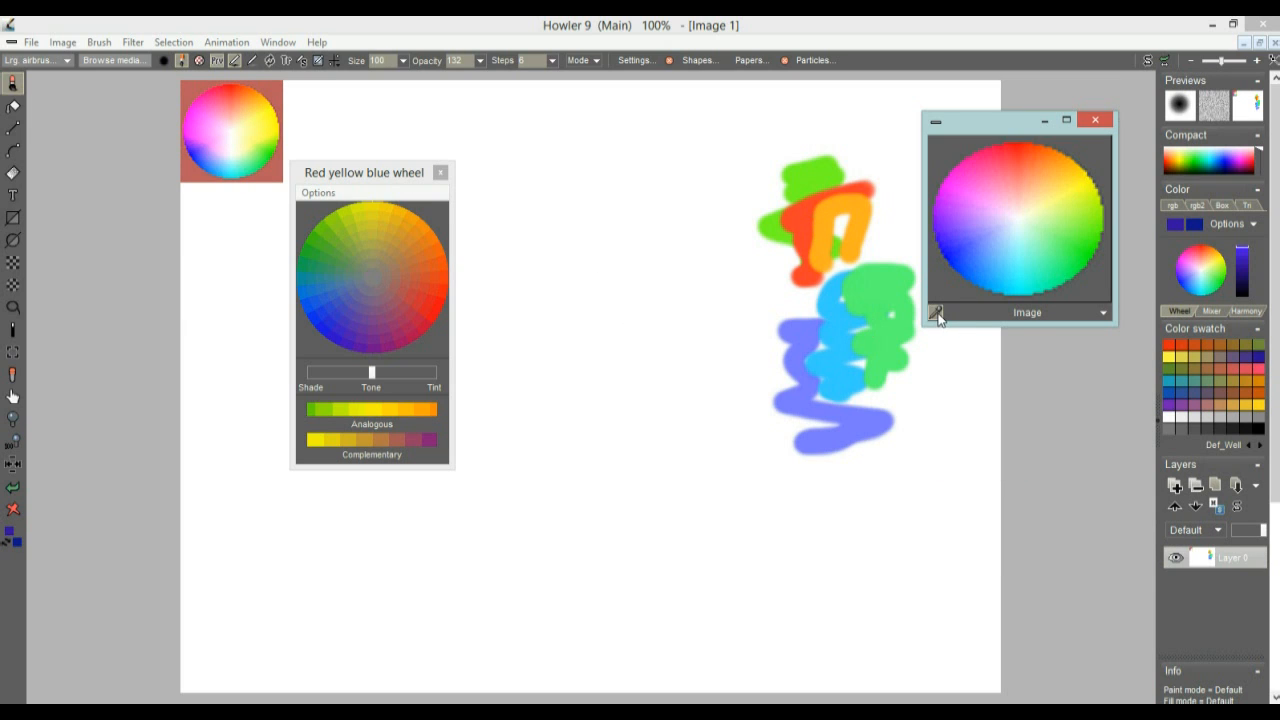
# Sample light green as secondary and lilac as primary from the stored wheel, and paint a wavy scribble with each beside the earlier ones
pyautogui.moveTo(983, 222); pyautogui.dragTo(1069, 229)
pyautogui.rightClick(996, 168)
pyautogui.moveTo(693, 150); pyautogui.dragTo(770, 322)
pyautogui.click(964, 235)
pyautogui.moveTo(750, 228); pyautogui.dragTo(688, 440)
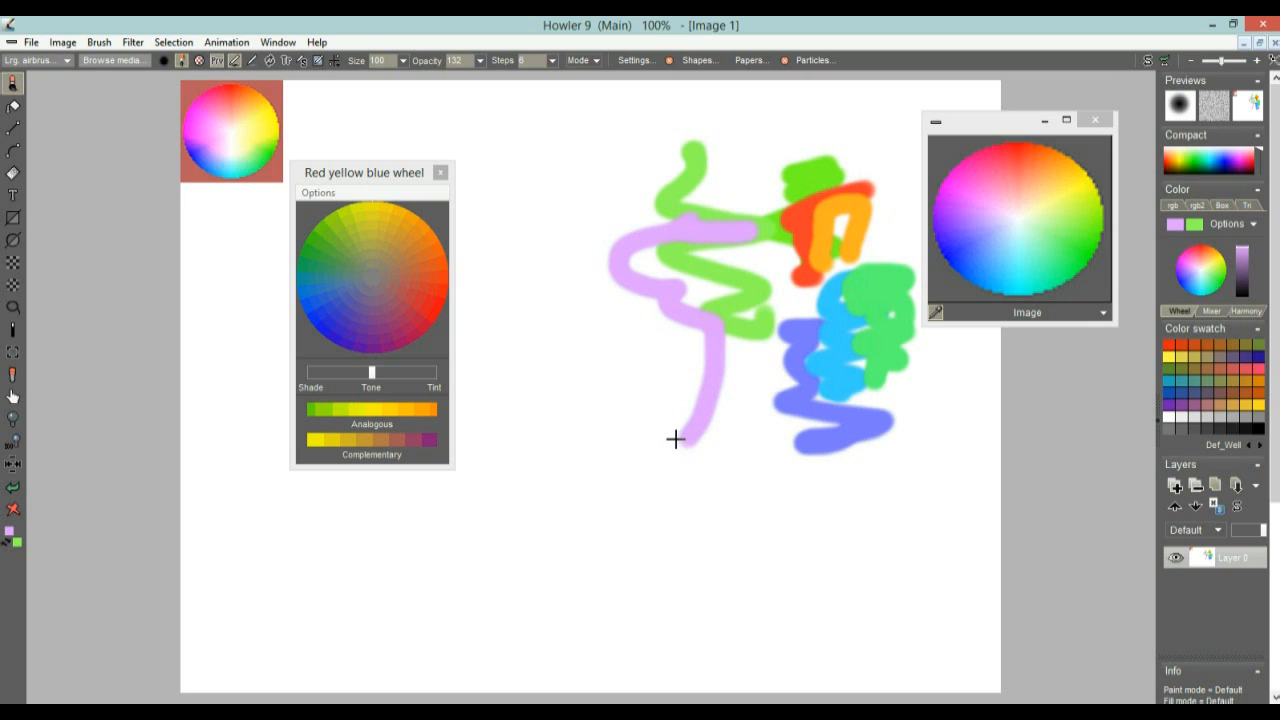
# Move the Red yellow blue wheel and stored colour-wheel windows down to the canvas's outer edges, clear of the painting area
pyautogui.moveTo(351, 173); pyautogui.dragTo(123, 298)
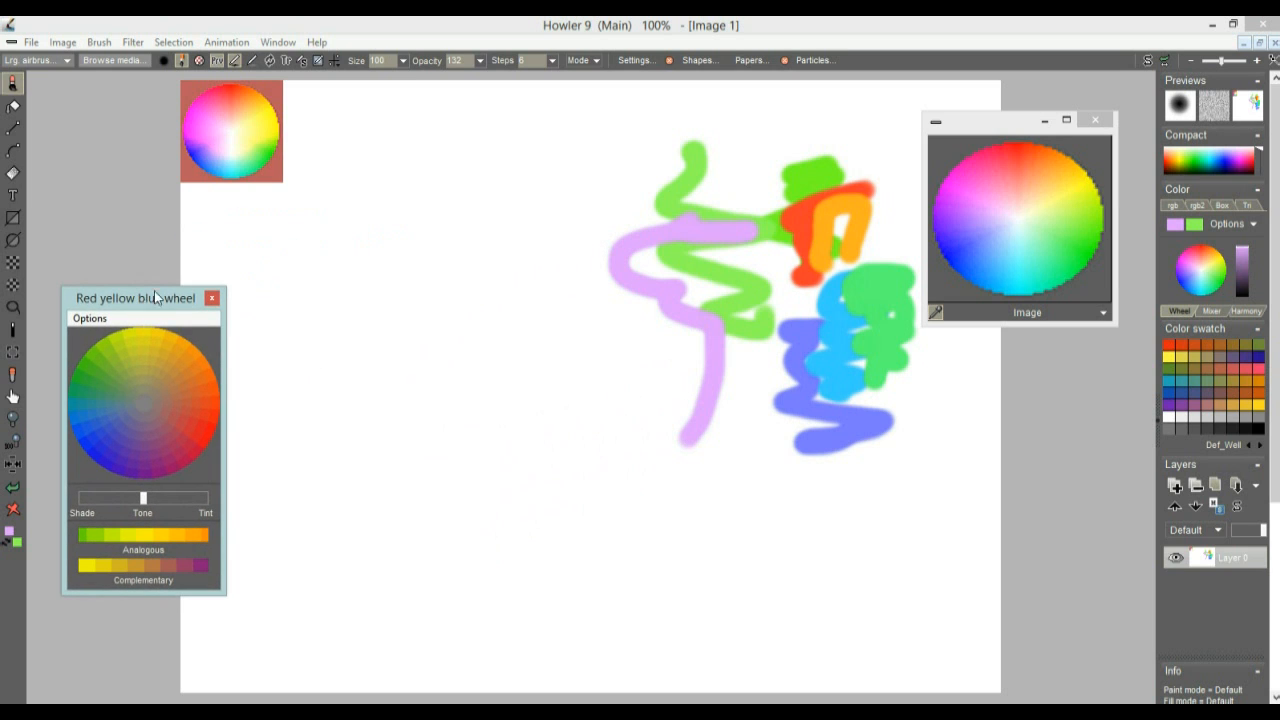
pyautogui.moveTo(988, 121); pyautogui.dragTo(998, 461)
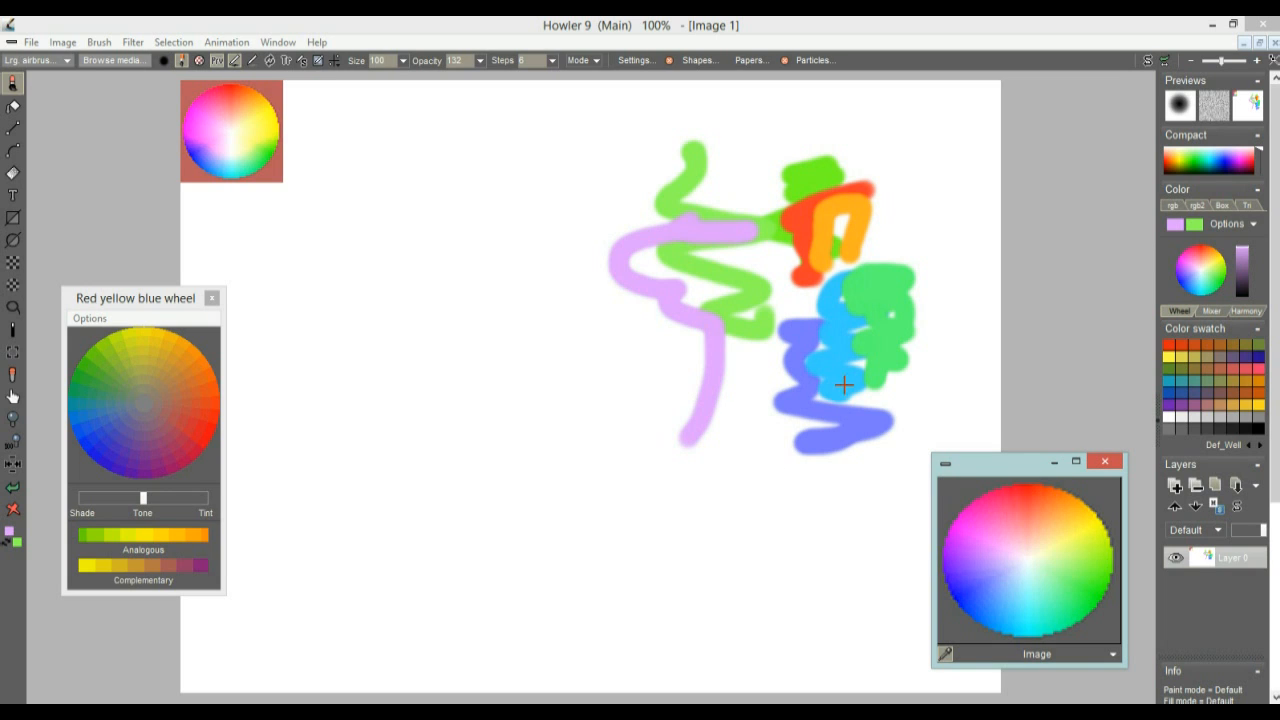
# Choose a very pale pink primary in the Wheel picker, paint a faint pink outline, and paint a smiley face in the green secondary colour
pyautogui.click(1199, 276)
pyautogui.click(1198, 269)
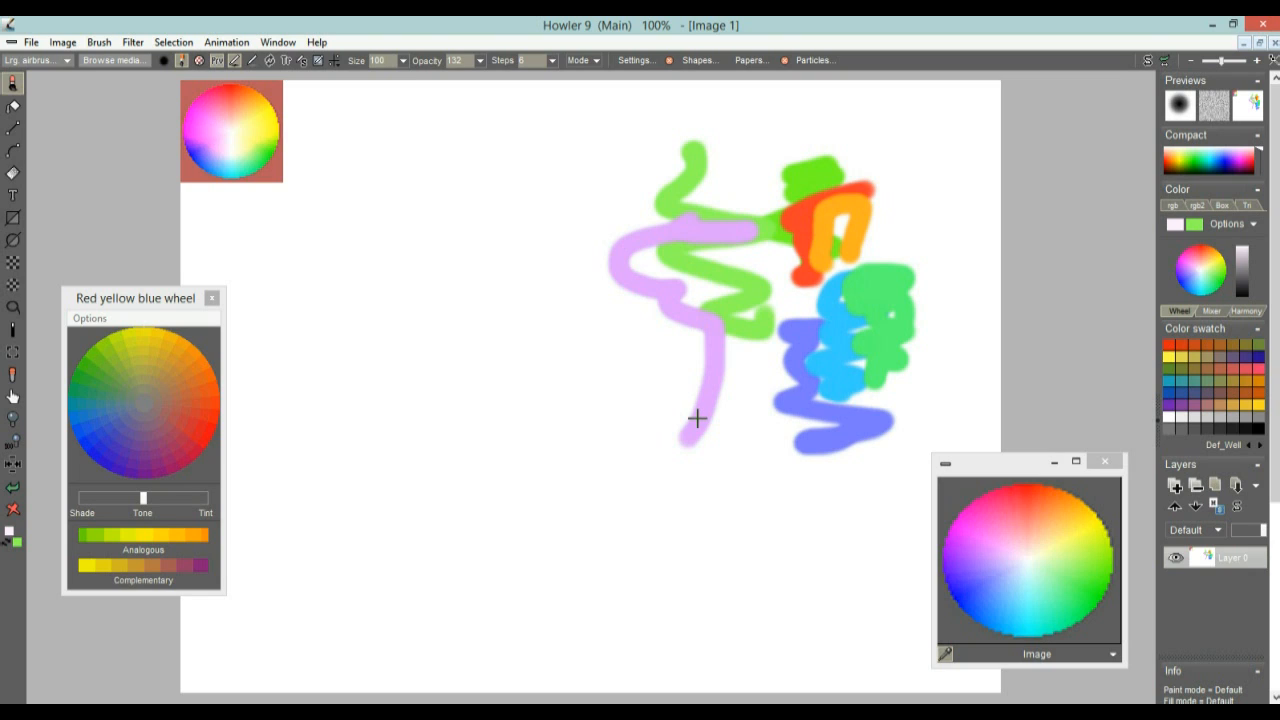
pyautogui.moveTo(531, 234)
pyautogui.mouseDown()
pyautogui.moveTo(303, 374)
pyautogui.moveTo(646, 443)
pyautogui.moveTo(568, 230)
pyautogui.mouseUp()
pyautogui.moveTo(478, 232)
pyautogui.mouseDown()
pyautogui.moveTo(331, 277)
pyautogui.moveTo(537, 531)
pyautogui.moveTo(449, 223)
pyautogui.moveTo(474, 232)
pyautogui.mouseUp()
pyautogui.moveTo(343, 385); pyautogui.dragTo(529, 386)
pyautogui.moveTo(400, 316)
pyautogui.mouseDown()
pyautogui.moveTo(389, 303)
pyautogui.moveTo(403, 320)
pyautogui.moveTo(448, 306)
pyautogui.mouseUp()
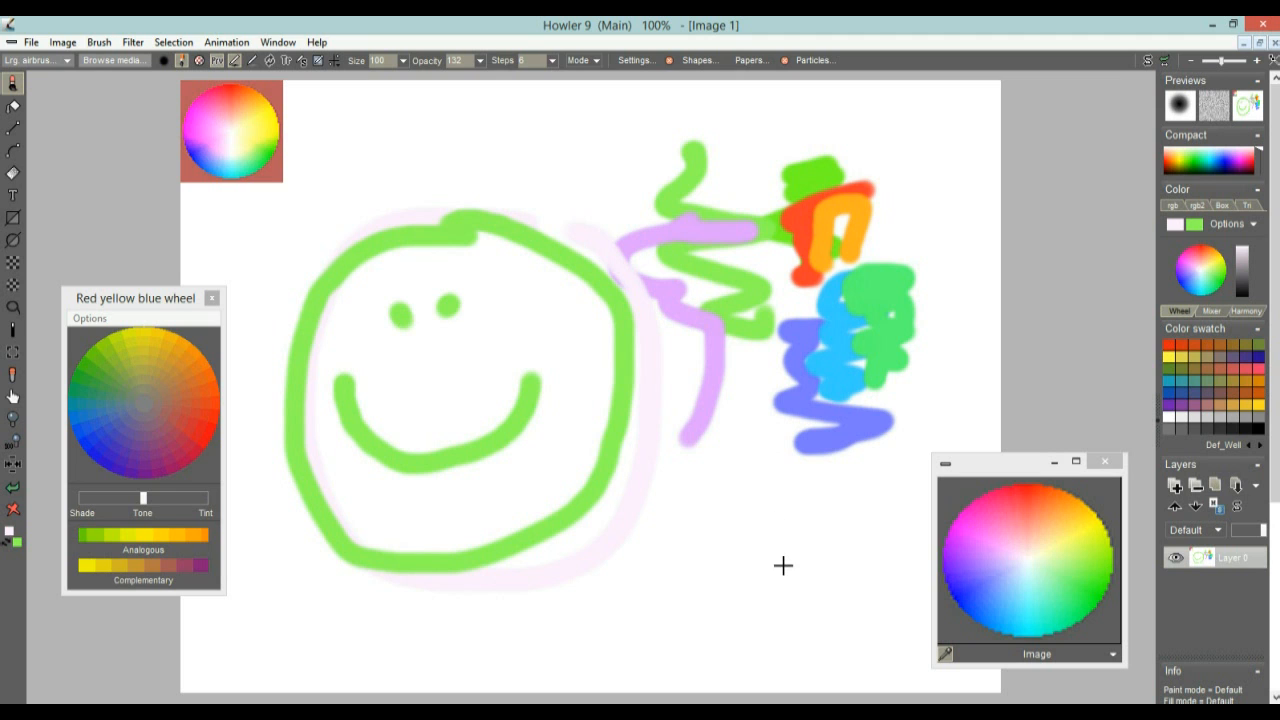